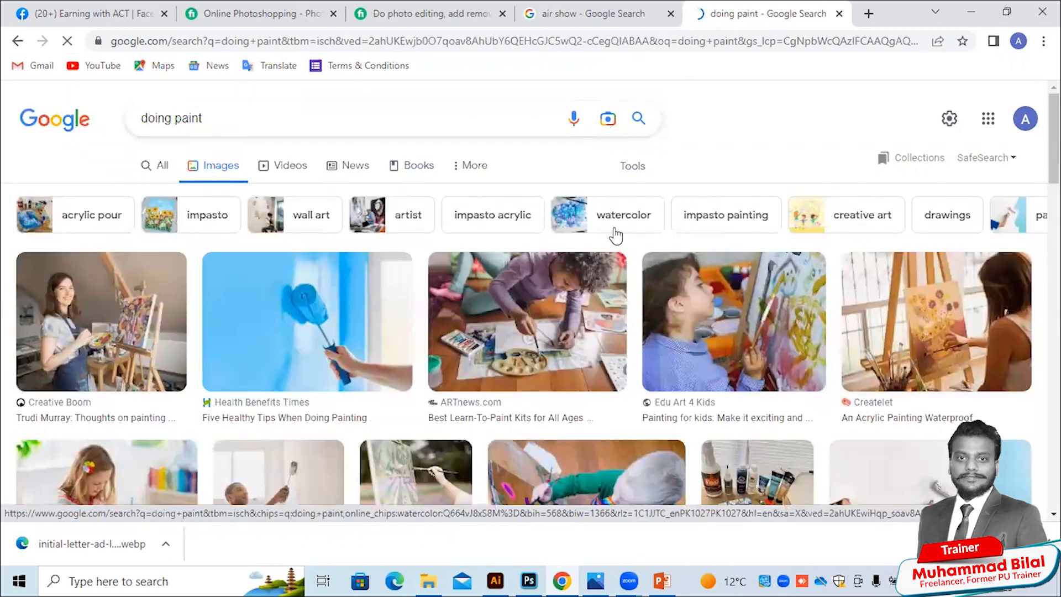
- Browse the "doing paint" image results and open The Washington Post picture of a man rolling paint onto a wall
scroll(531, 309, down, 3)
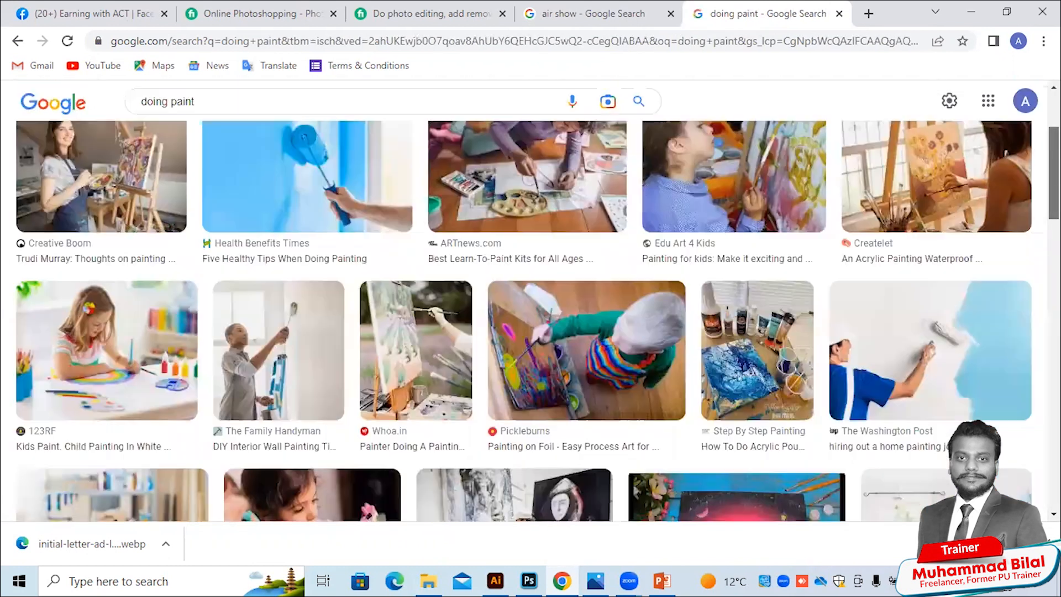
scroll(530, 320, down, 3)
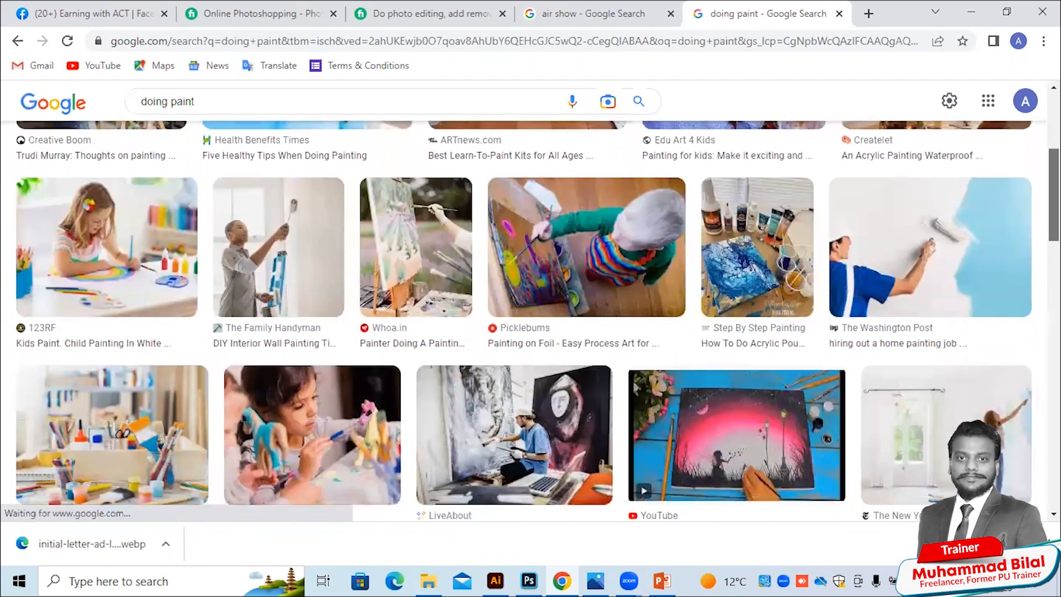
scroll(530, 320, down, 2)
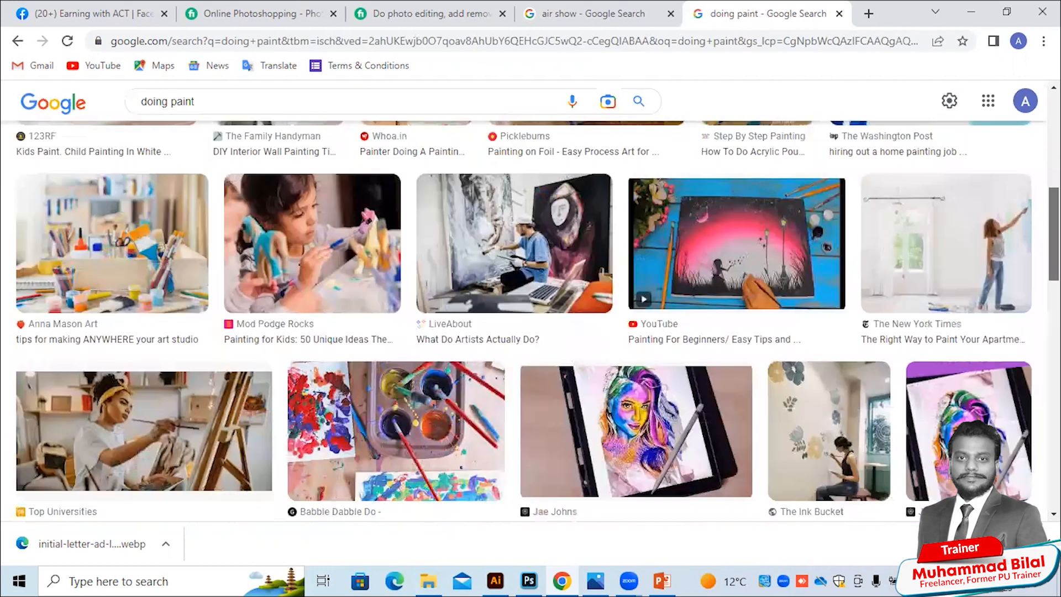
scroll(973, 191, up, 3)
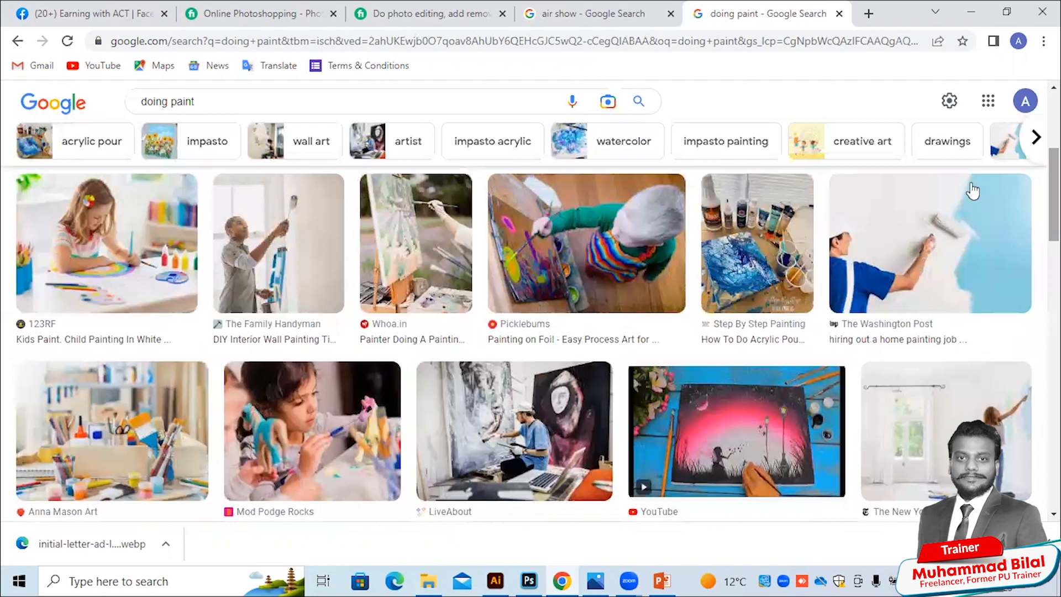
click(972, 191)
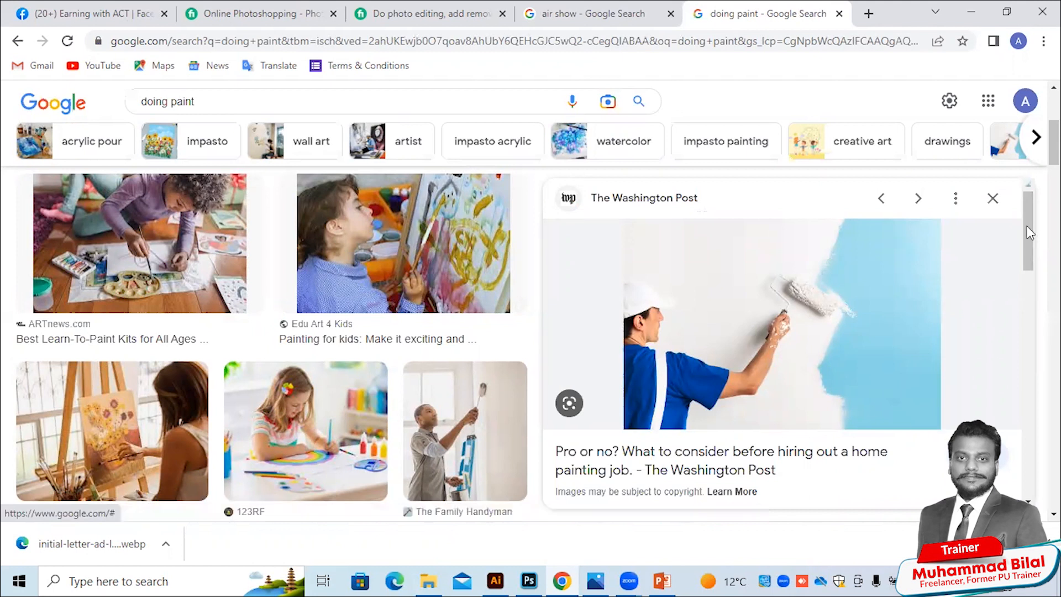
- Open the iStock picture of a house painter on a ladder from the related content
scroll(1028, 231, down, 5)
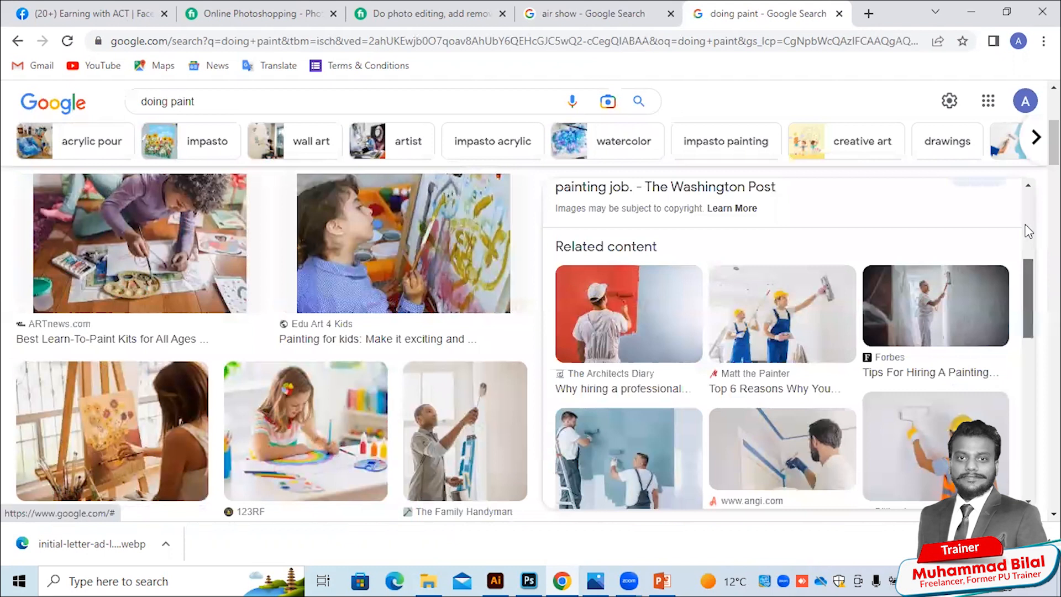
scroll(1027, 231, down, 2)
scroll(764, 377, down, 3)
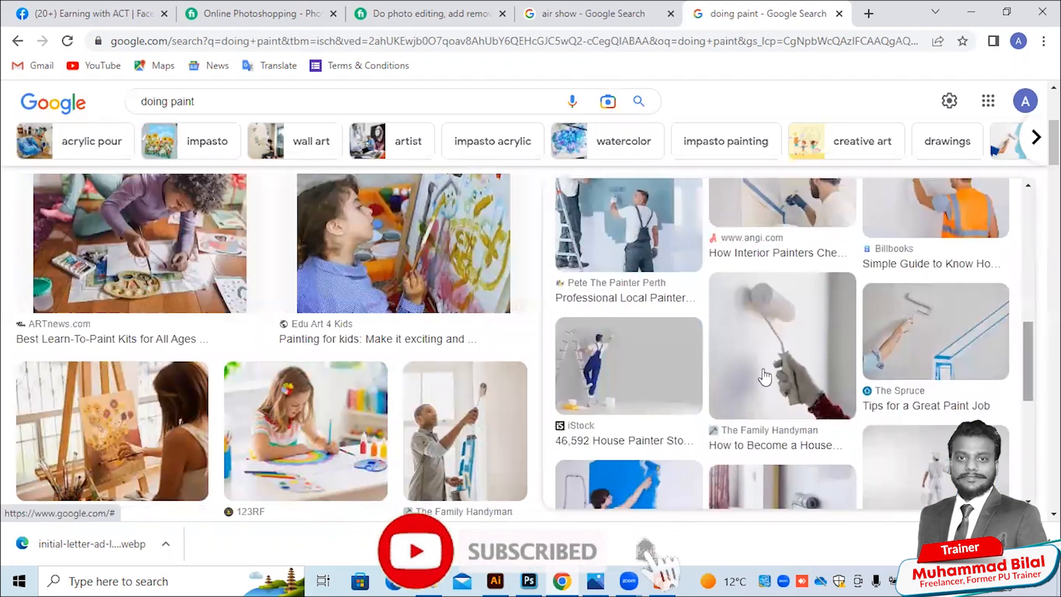
click(656, 372)
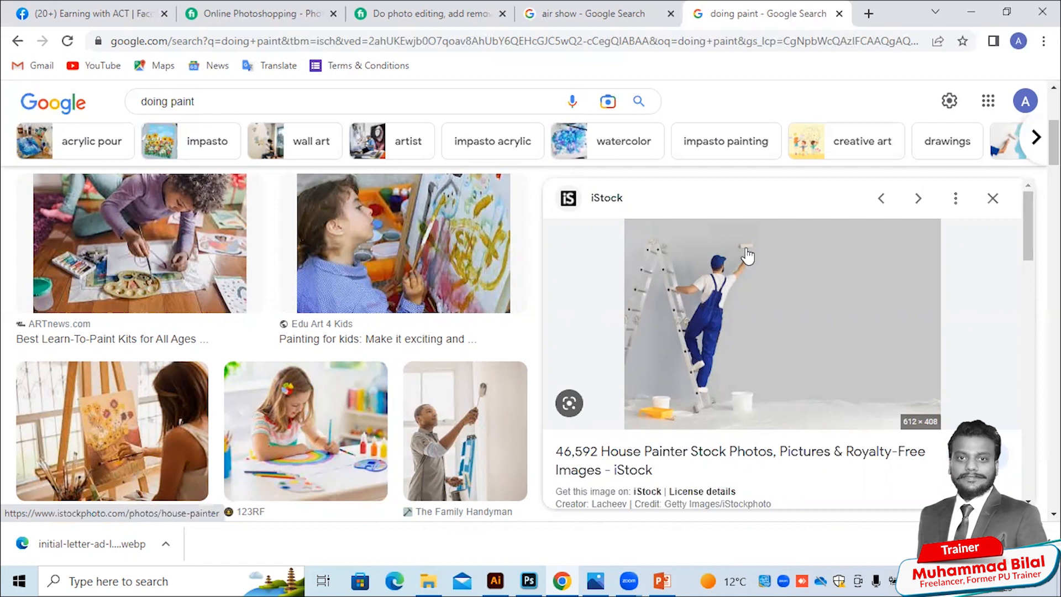
- Switch to PowerPoint to view the Clone Stamp Tool slide, and on to Photoshop to select the Clone Stamp tool
key(alt+Tab)
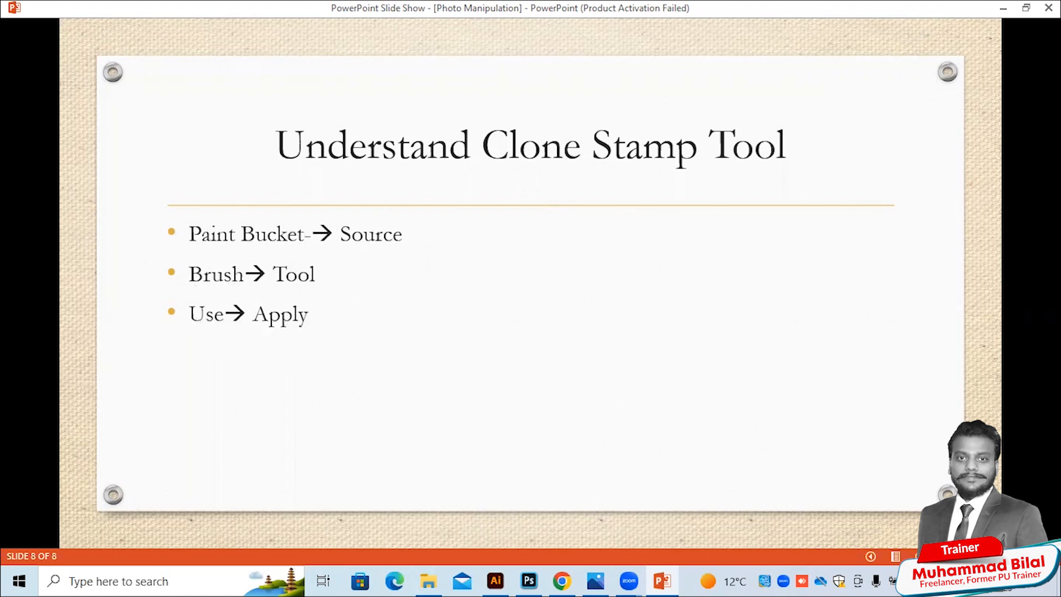
key(alt+Tab)
key(alt+Tab)
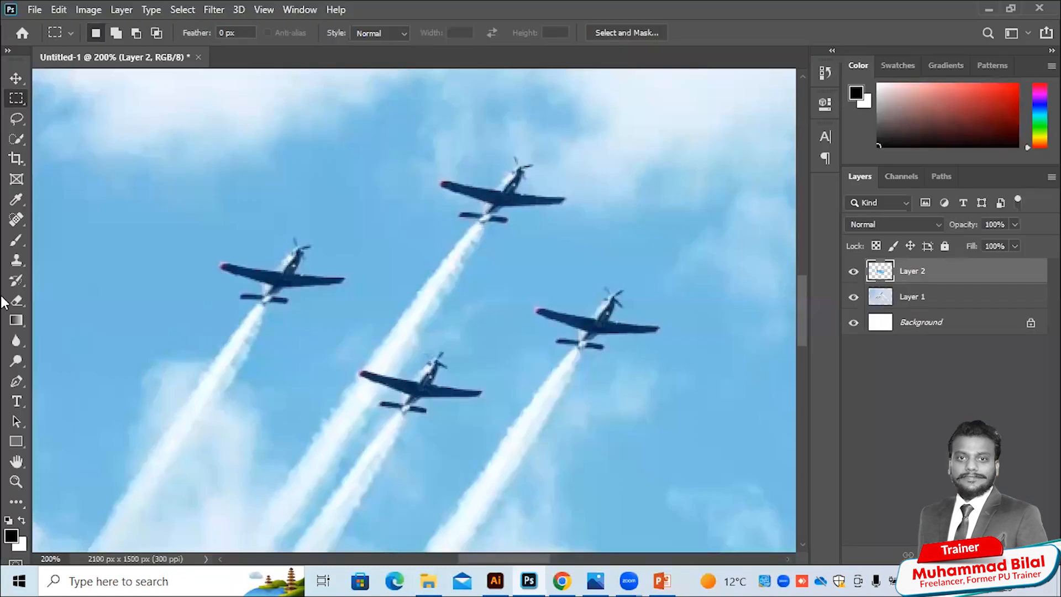
click(17, 260)
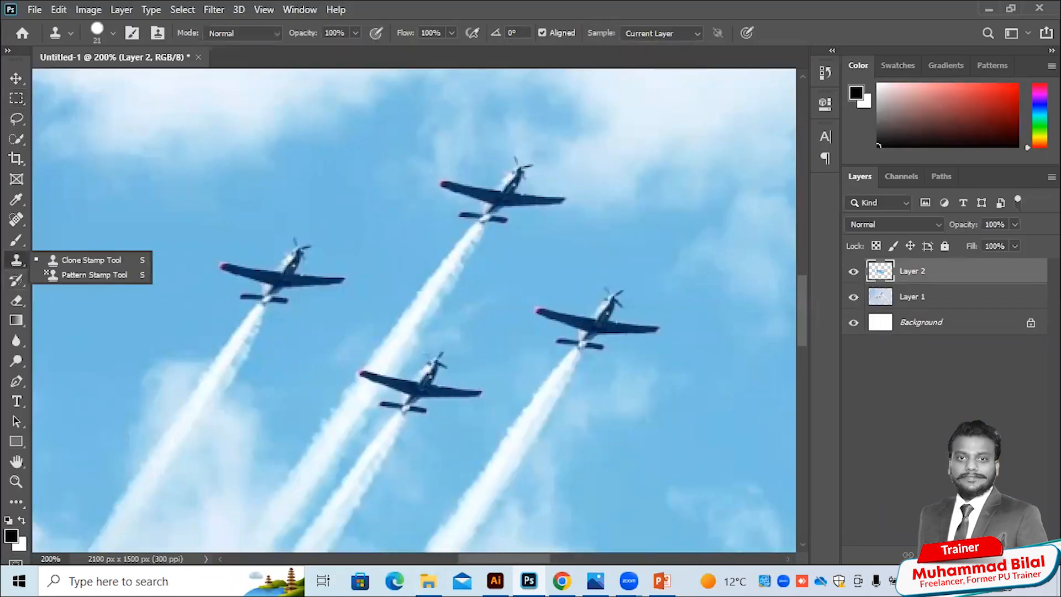
- Hide Layer 2, make Layer 1 active and fit the whole canvas in the view
right_click(965, 277)
key(Escape)
key(ctrl+comma)
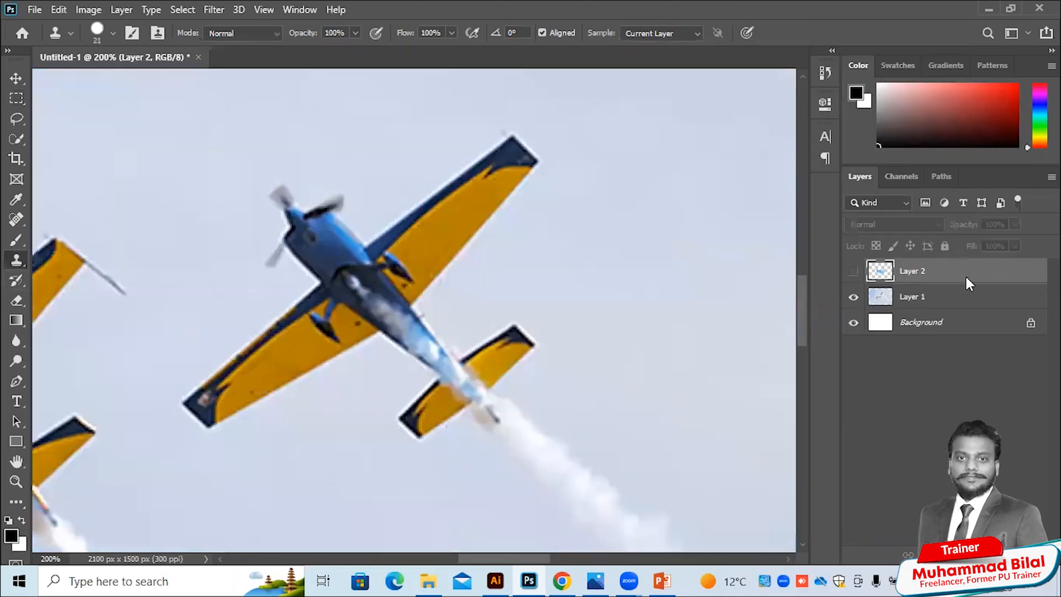
key(alt+bracketleft)
key(ctrl+0)
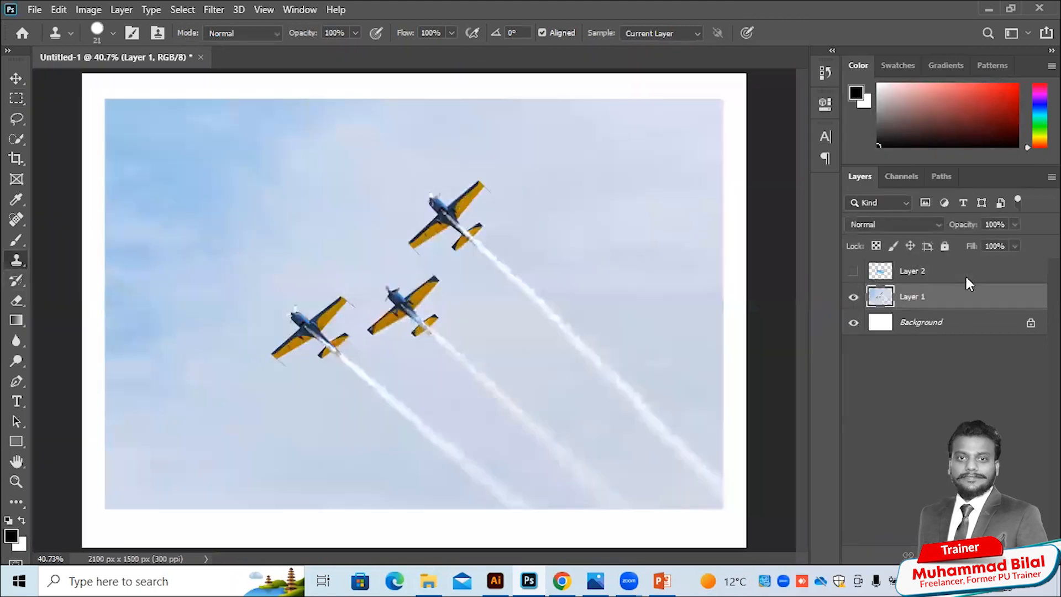
- Switch to Chrome and open the Shutterstock picture of two house painters from the related content
key(alt+Tab)
key(alt+Tab)
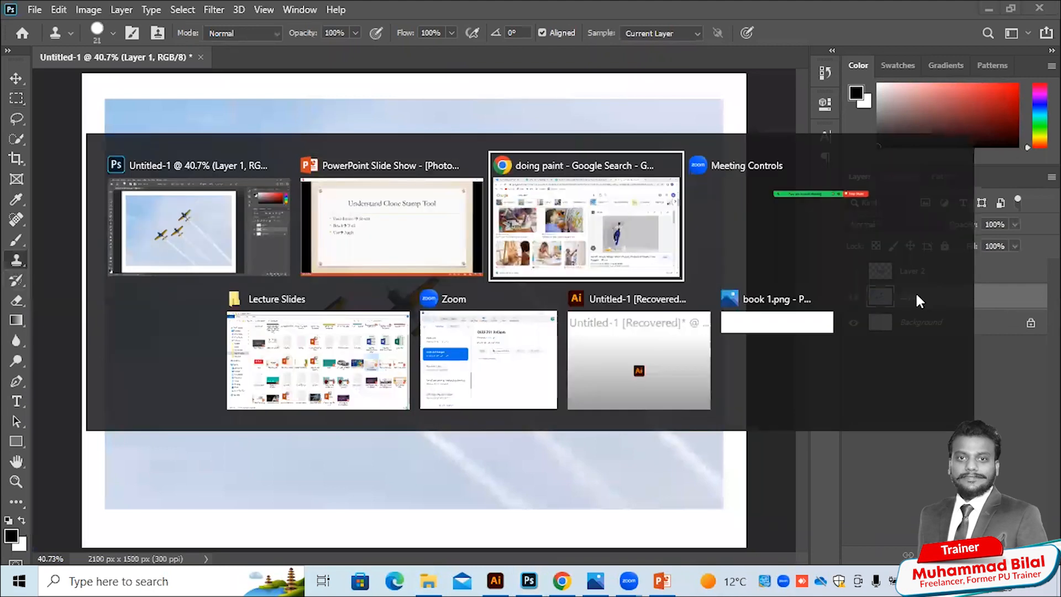
scroll(782, 342, down, 5)
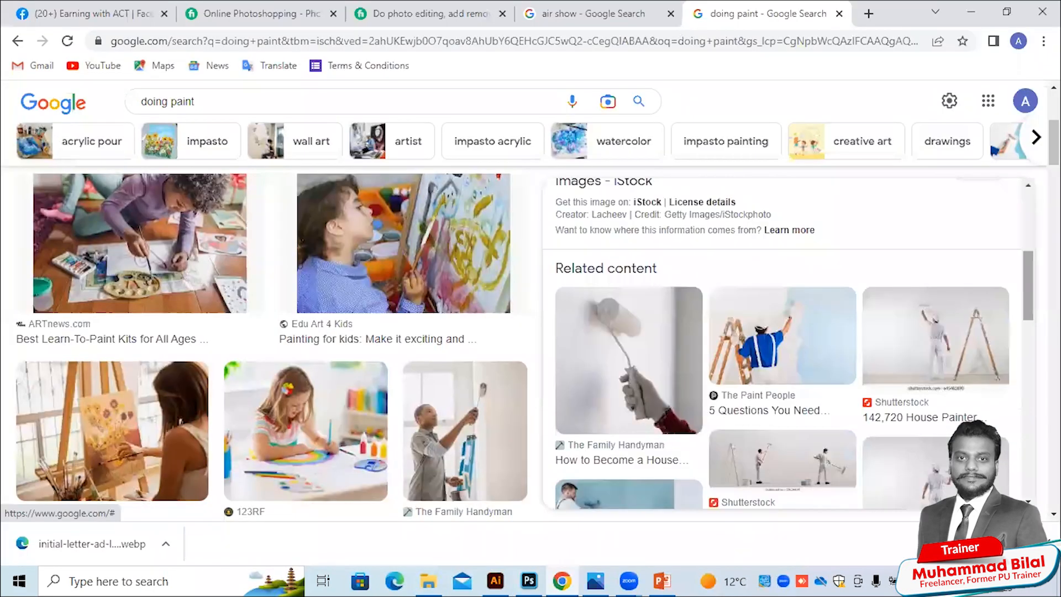
scroll(1030, 348, down, 5)
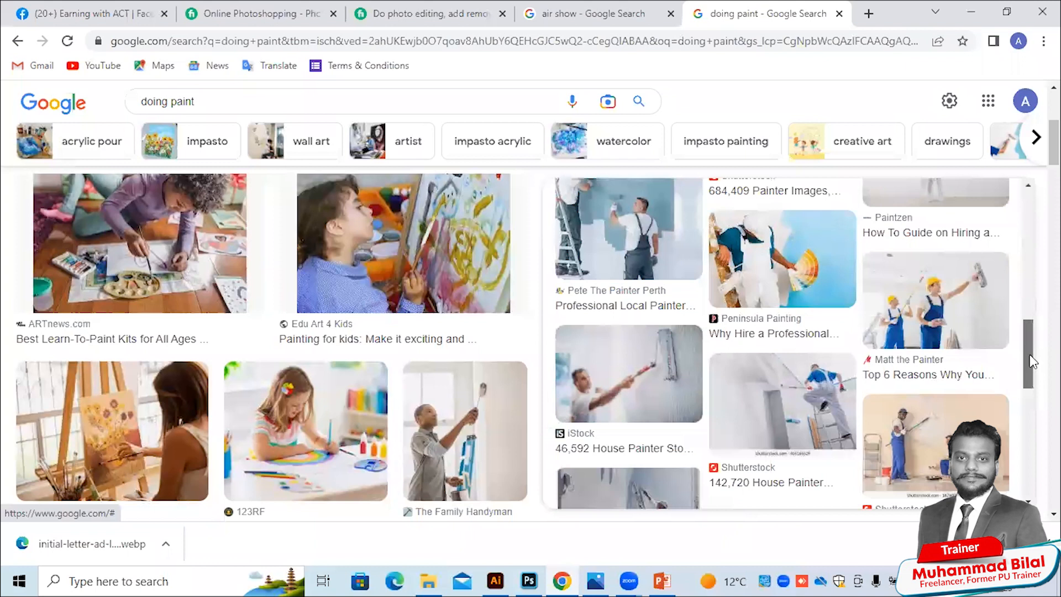
scroll(1031, 369, down, 4)
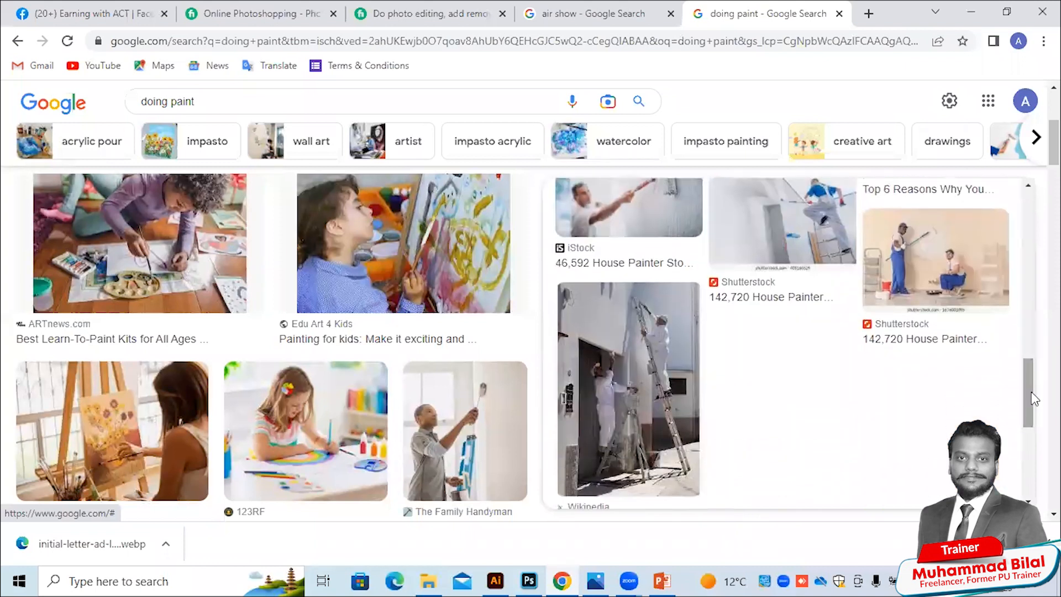
click(934, 260)
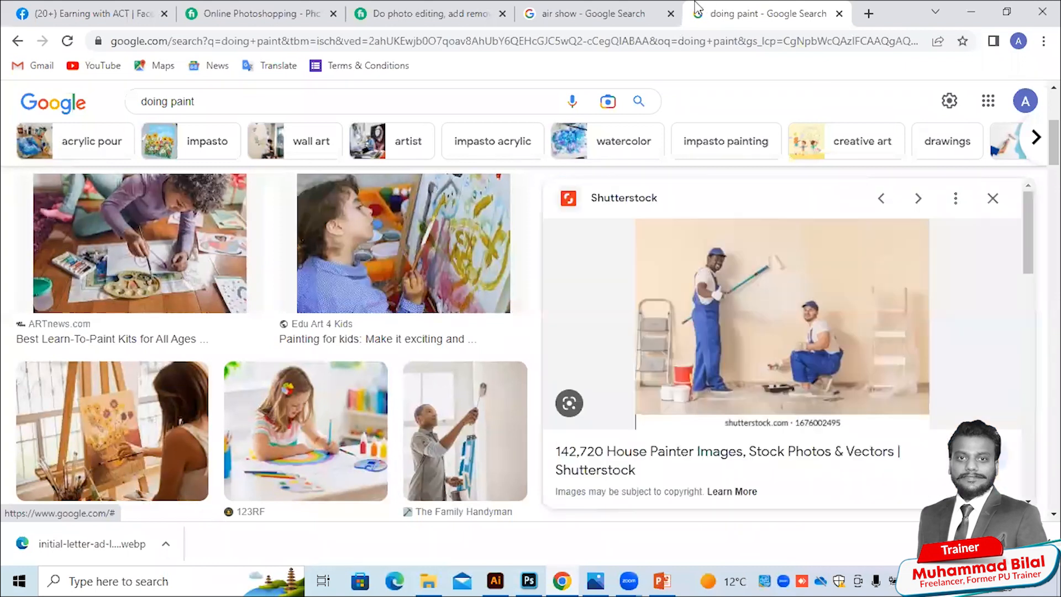
- Return to the "air show" image results and open the AY Magazine picture from the related content
click(658, 12)
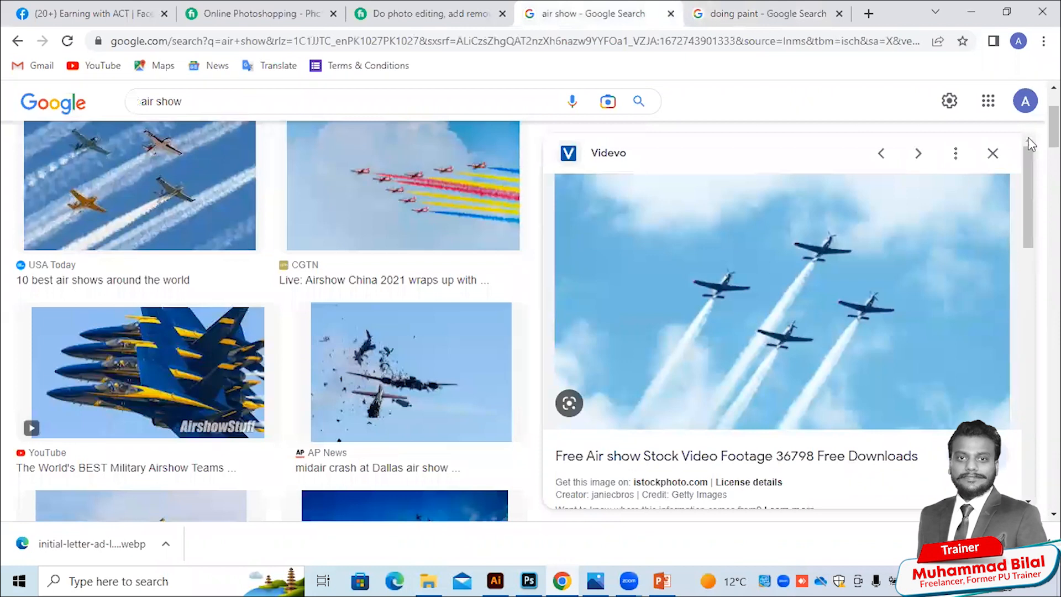
scroll(1031, 175, down, 8)
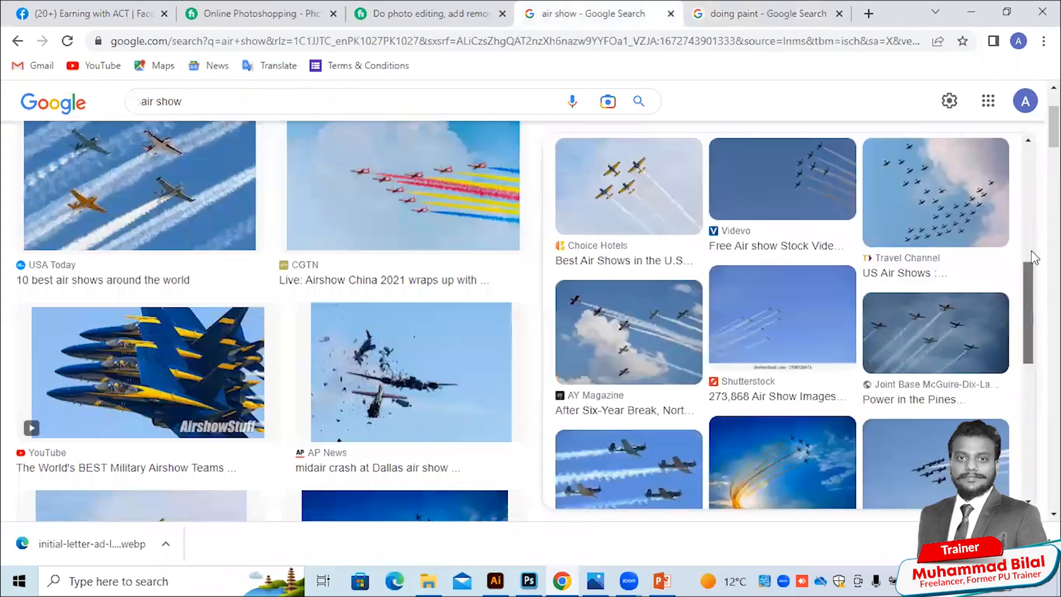
scroll(1031, 251, down, 2)
scroll(775, 243, down, 1)
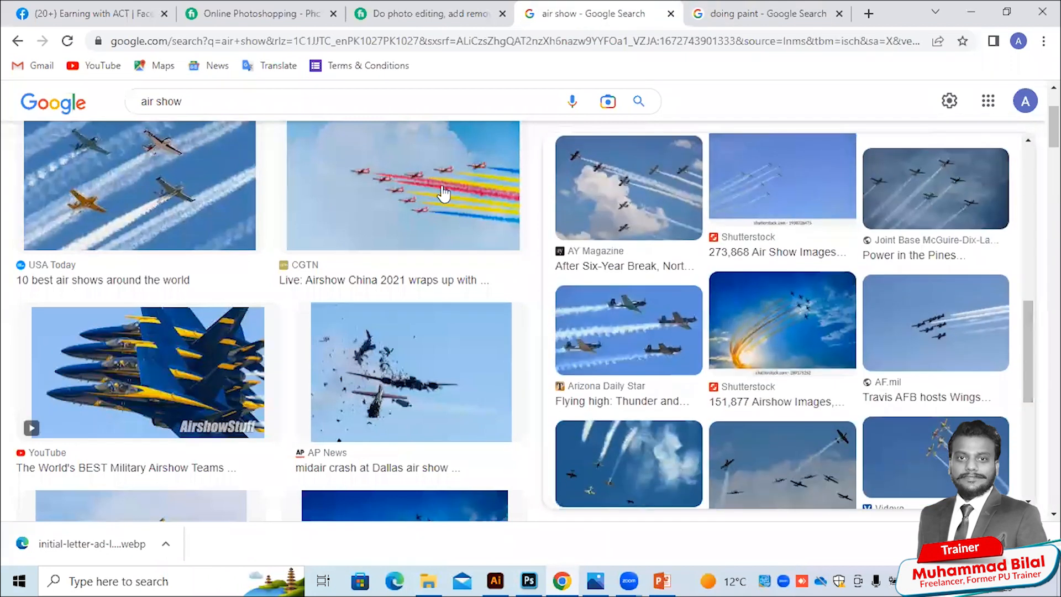
click(583, 174)
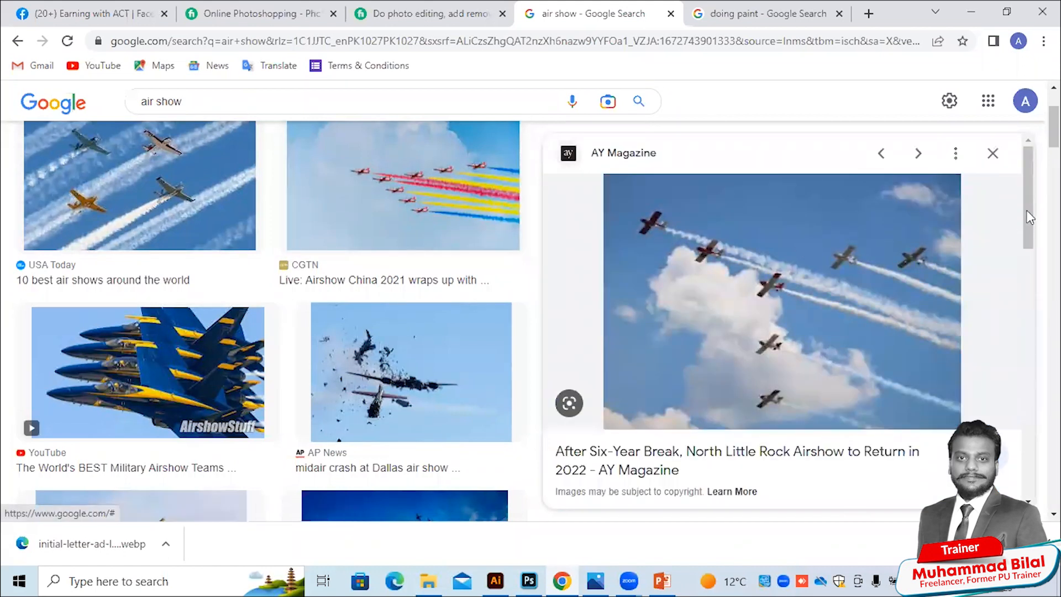
- Look through the remaining related pictures and "air show" results for a suitable practice image
drag(1027, 220, 1028, 440)
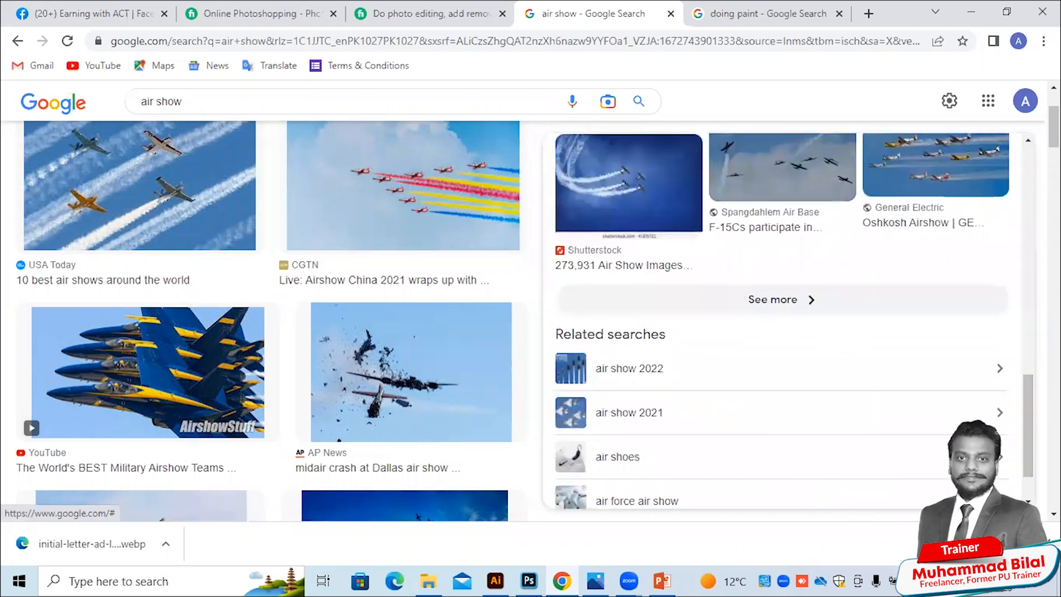
scroll(265, 320, down, 6)
scroll(271, 320, down, 5)
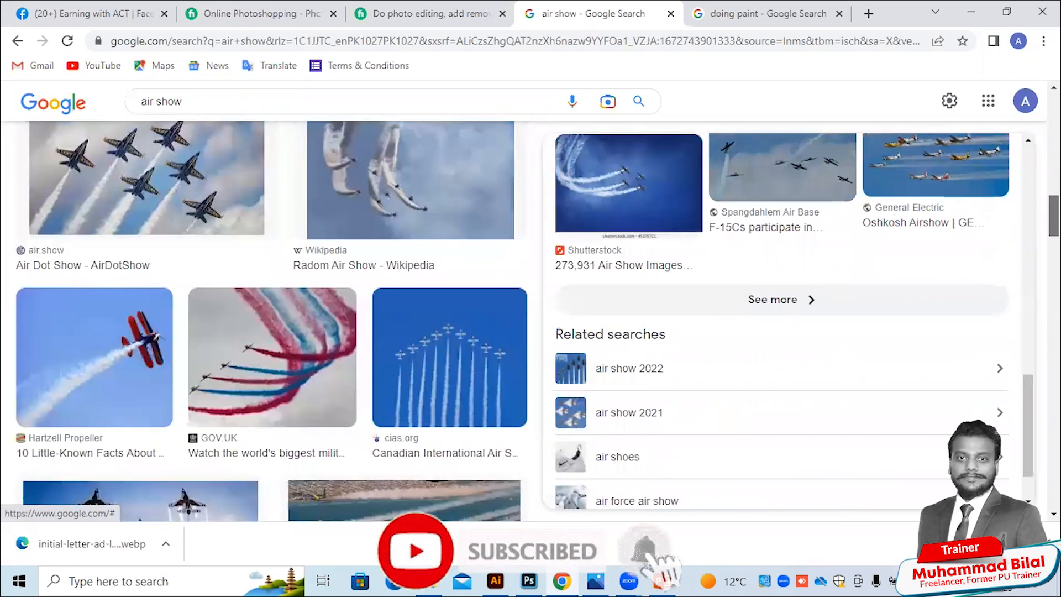
scroll(270, 320, down, 5)
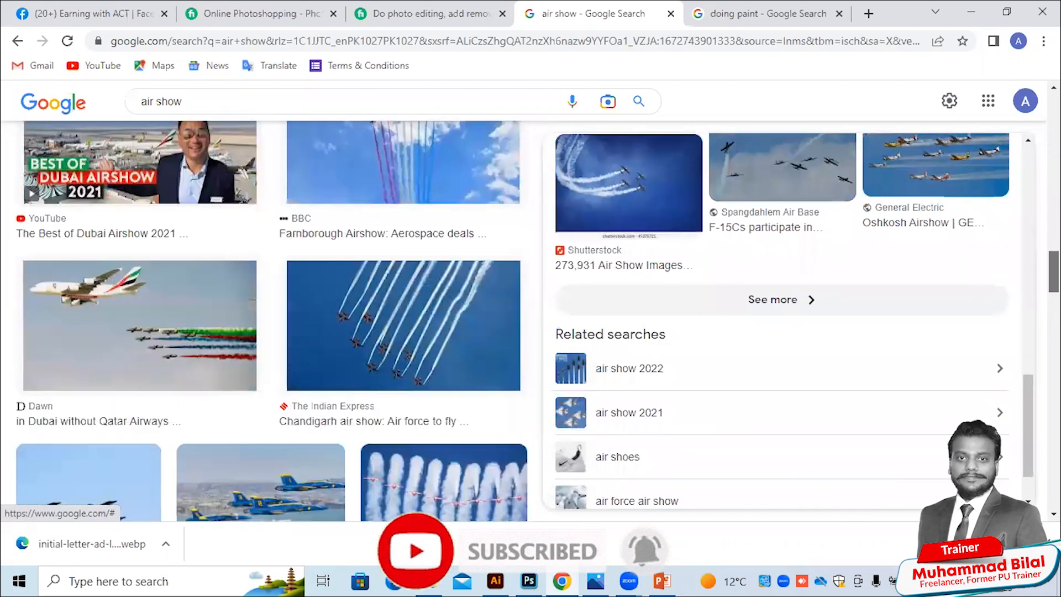
scroll(270, 320, down, 6)
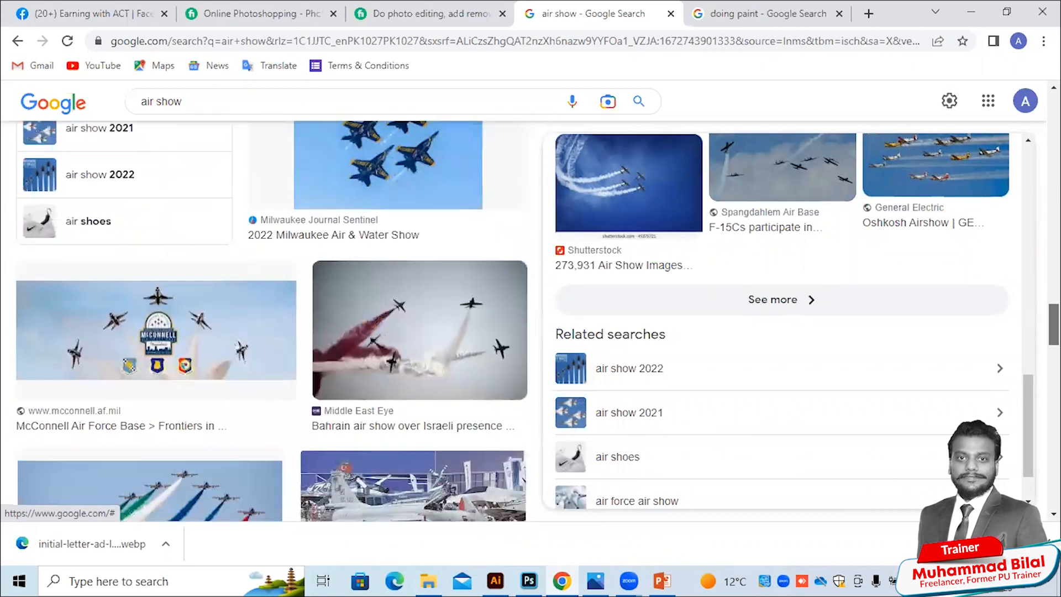
scroll(271, 321, down, 3)
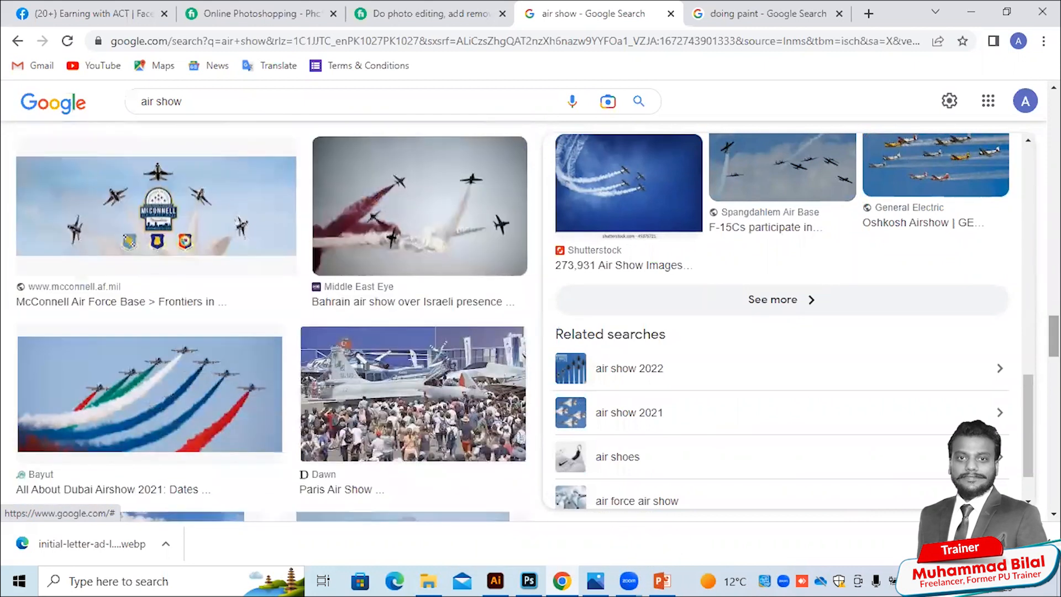
- Search Google for "fishing" in a new browser tab and show the image results
click(868, 11)
text(fishing)
key(Return)
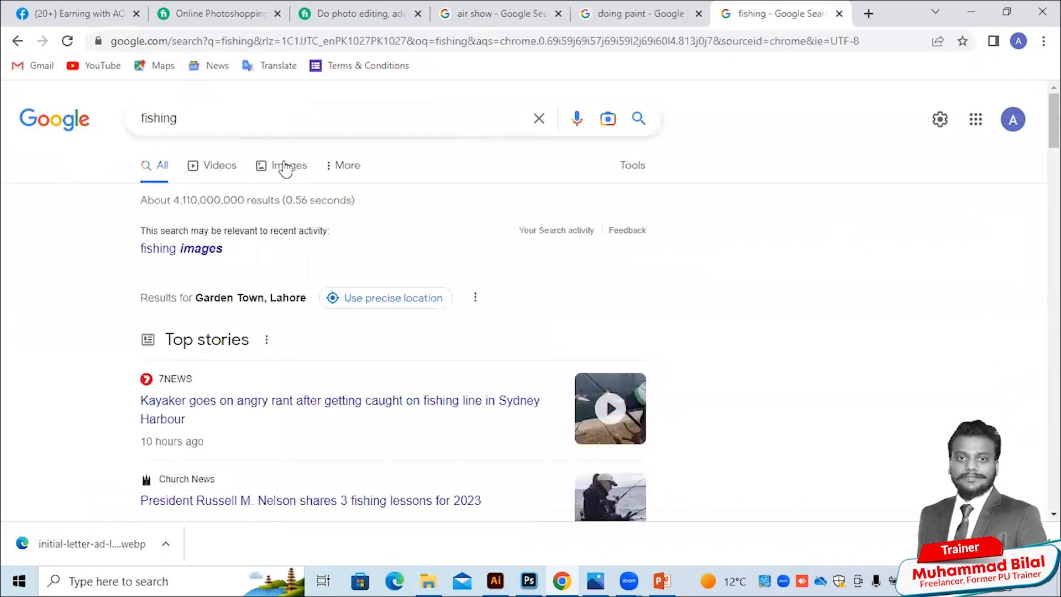
click(284, 166)
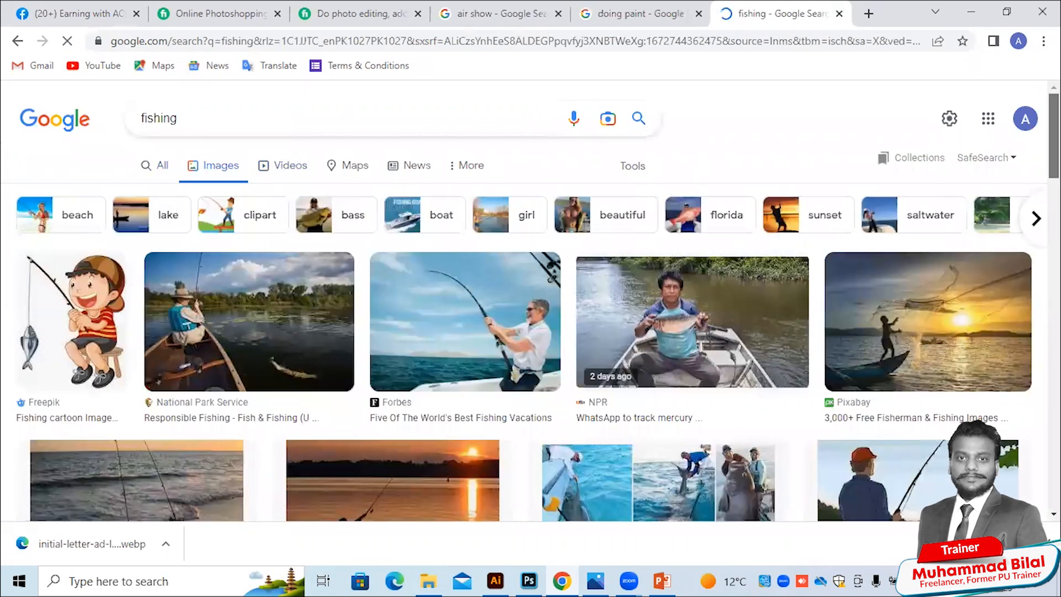
- Find the Britannica picture of two anglers on a boat in the fishing results and copy the image
scroll(530, 331, down, 3)
scroll(531, 317, up, 1)
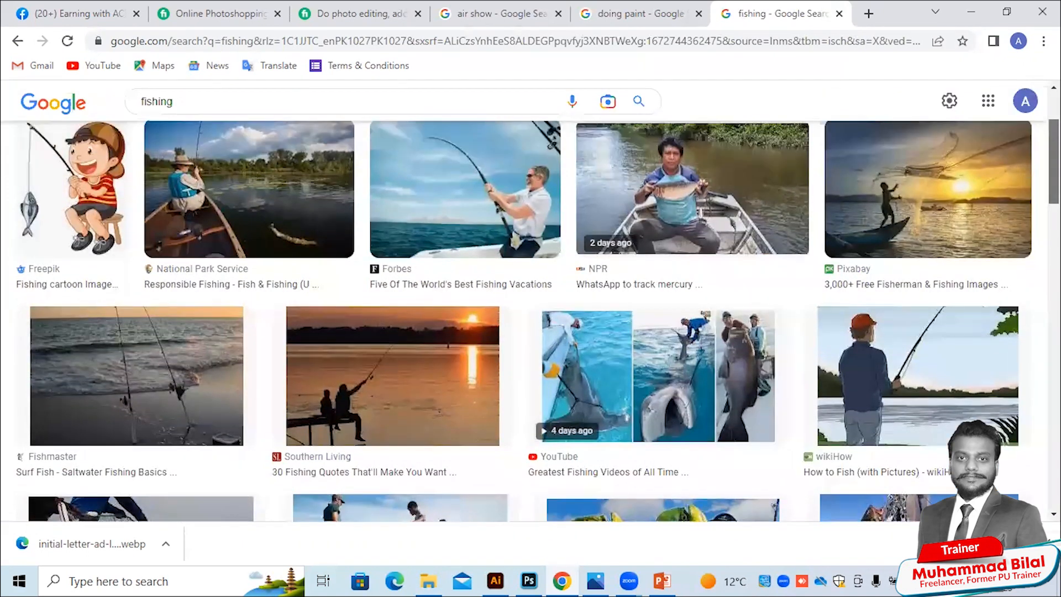
scroll(530, 320, down, 2)
scroll(530, 320, down, 2)
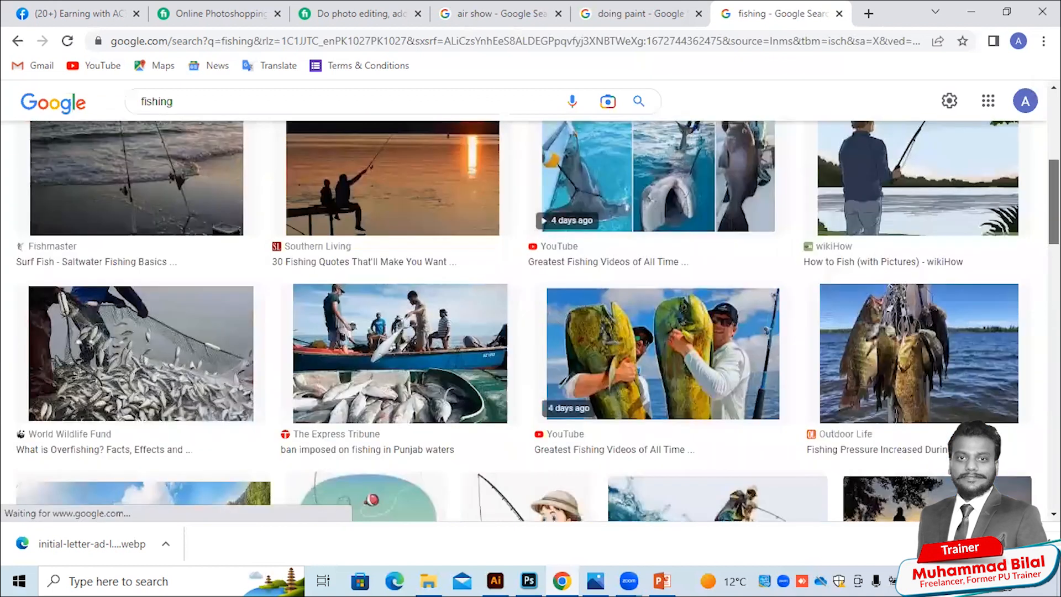
scroll(530, 320, down, 3)
scroll(531, 320, down, 3)
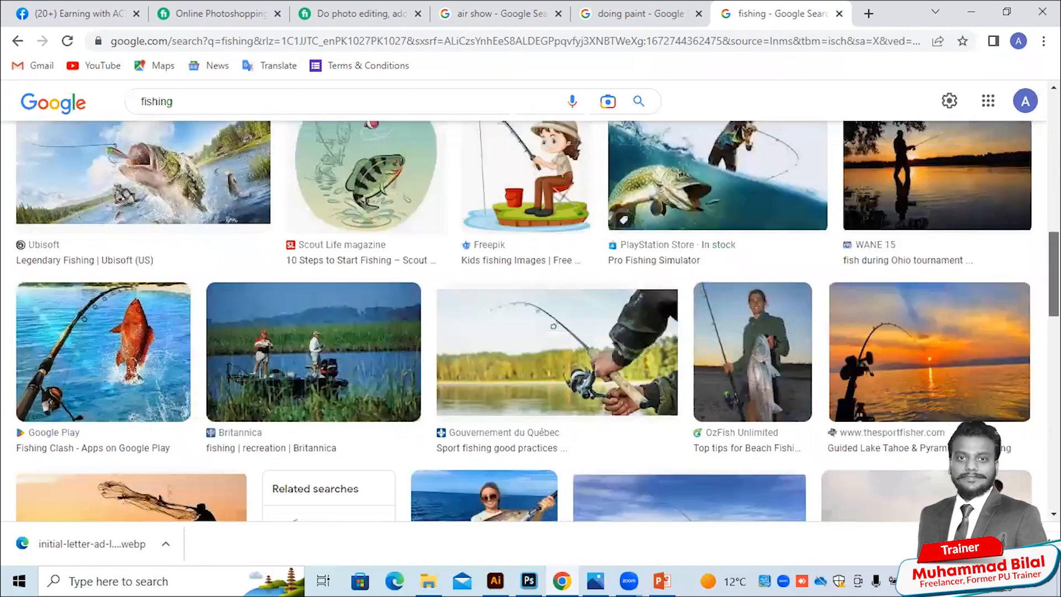
scroll(531, 320, down, 1)
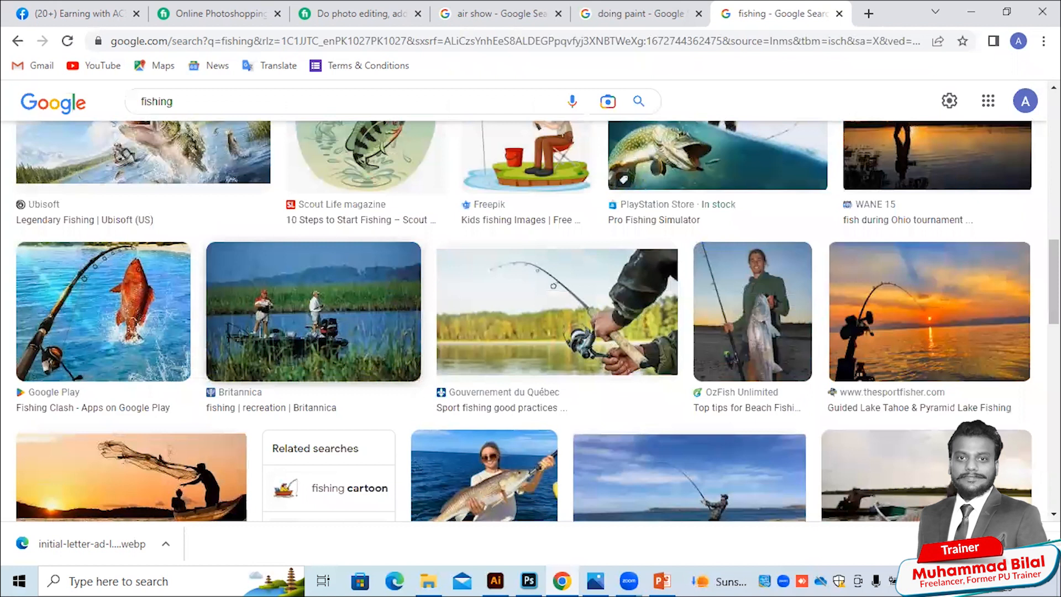
click(314, 311)
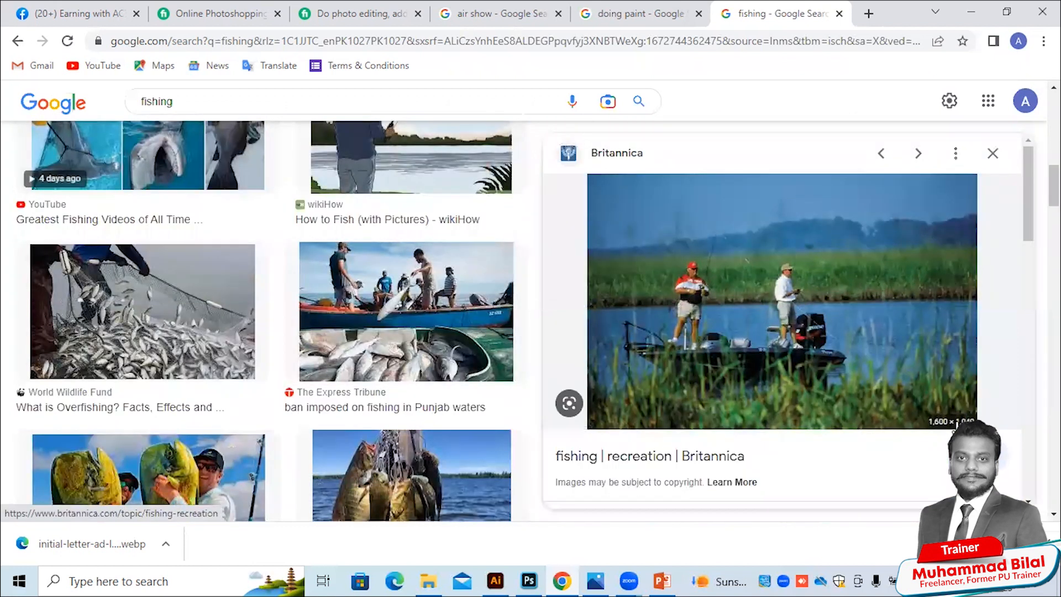
right_click(955, 426)
click(901, 443)
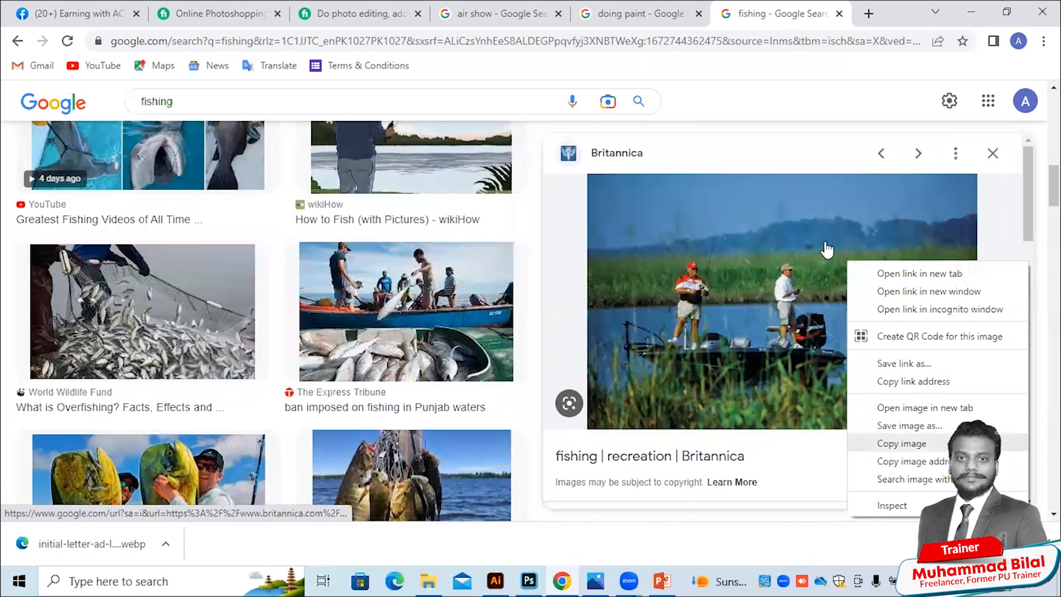
- Switch to Photoshop, paste the copied fishing photo and enlarge it to about 121% over the air show picture
key(alt+Tab)
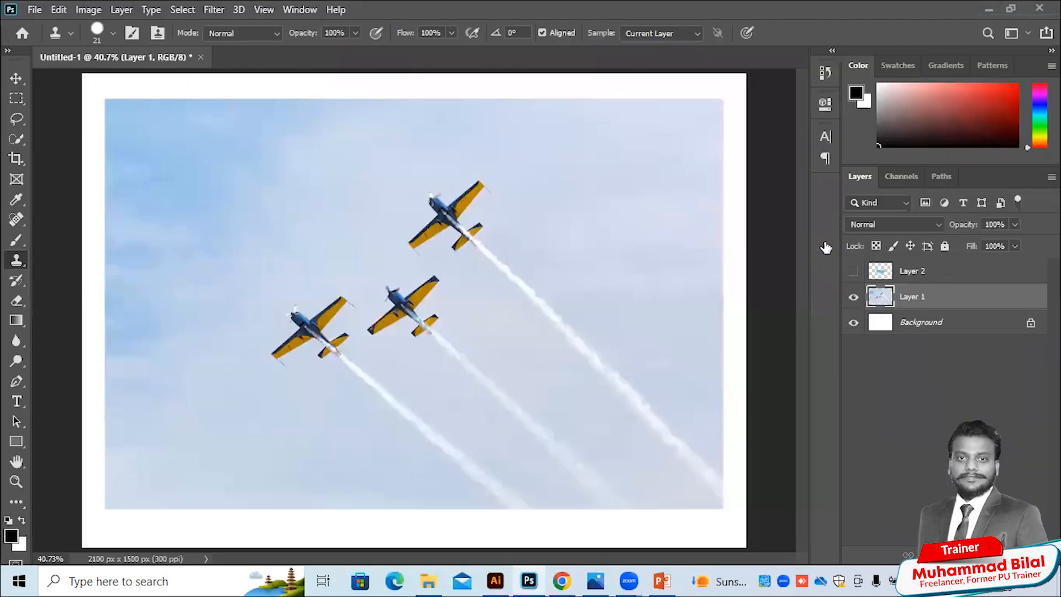
key(ctrl+v)
key(ctrl+t)
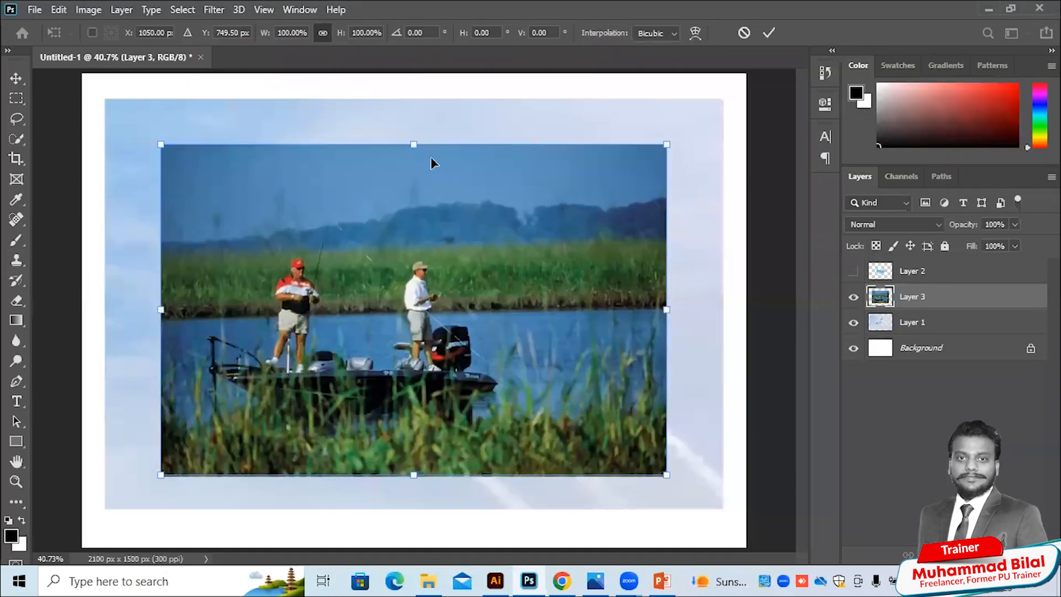
drag(415, 145, 418, 91)
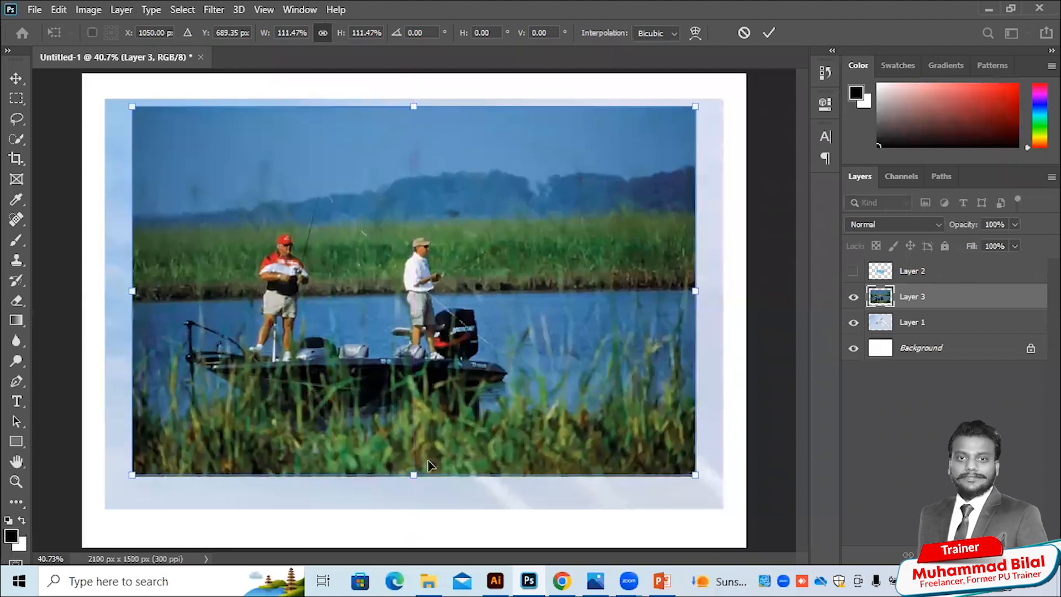
drag(415, 474, 417, 508)
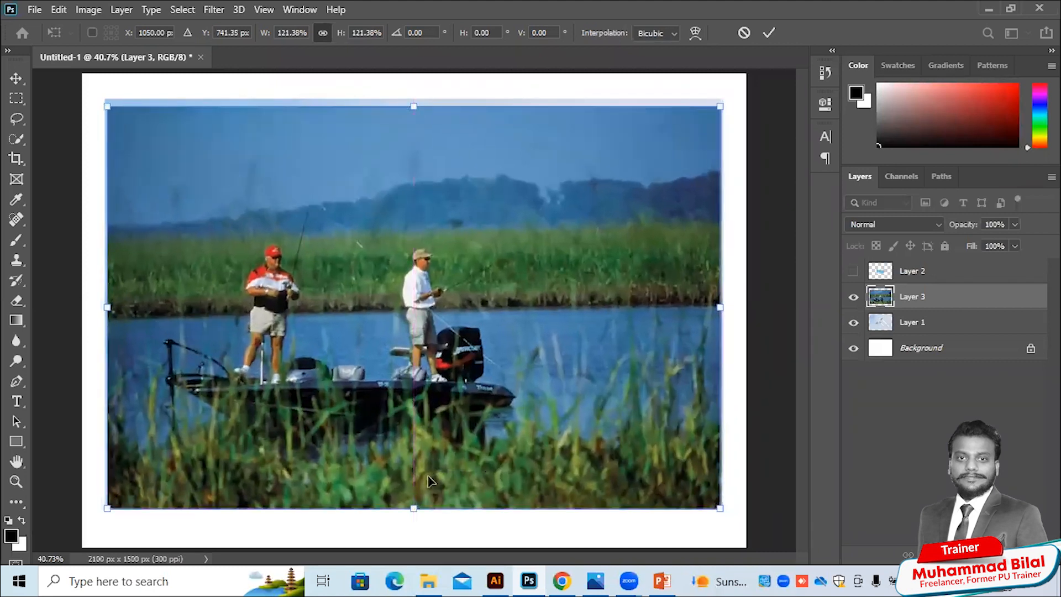
key(Return)
- Try a Content-Aware fill on a rectangular selection around the red-capped angler's upper body, undo it and clear the selection
key(s)
scroll(432, 483, up, 3)
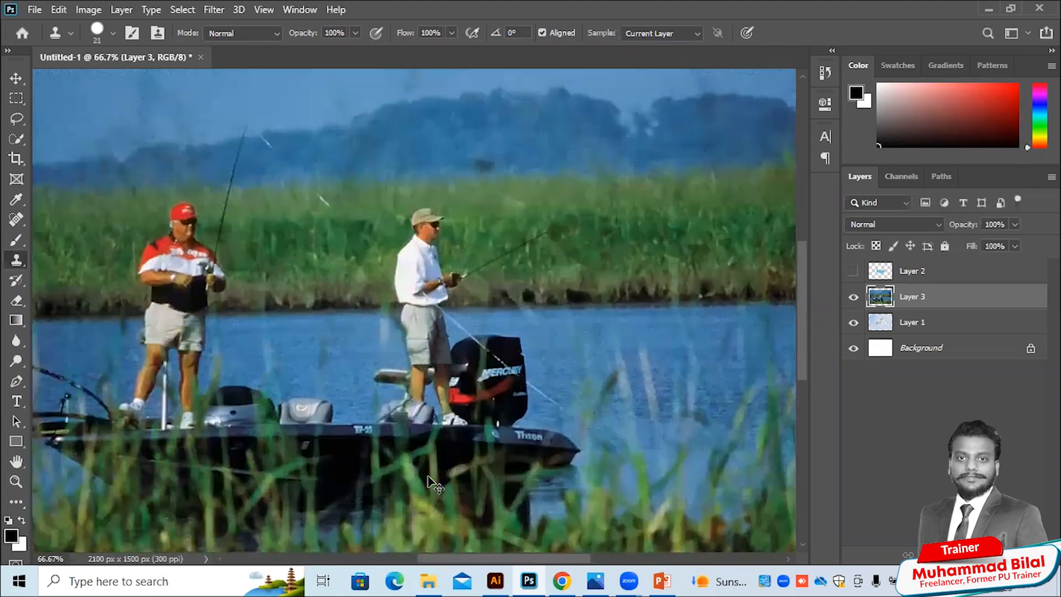
scroll(432, 483, down, 2)
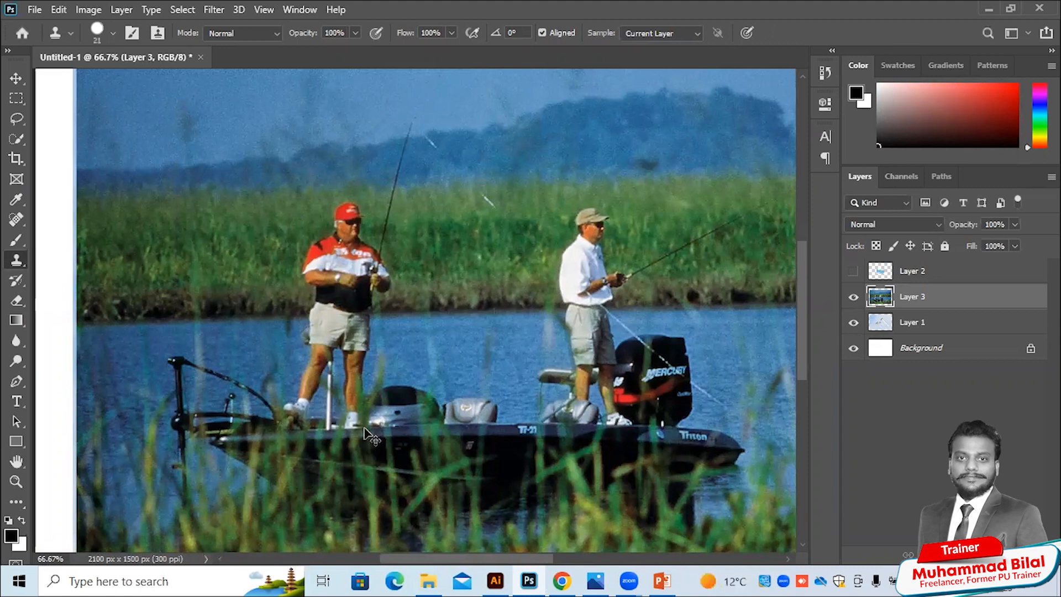
key(ctrl+plus)
key(ctrl+plus)
key(ctrl+minus)
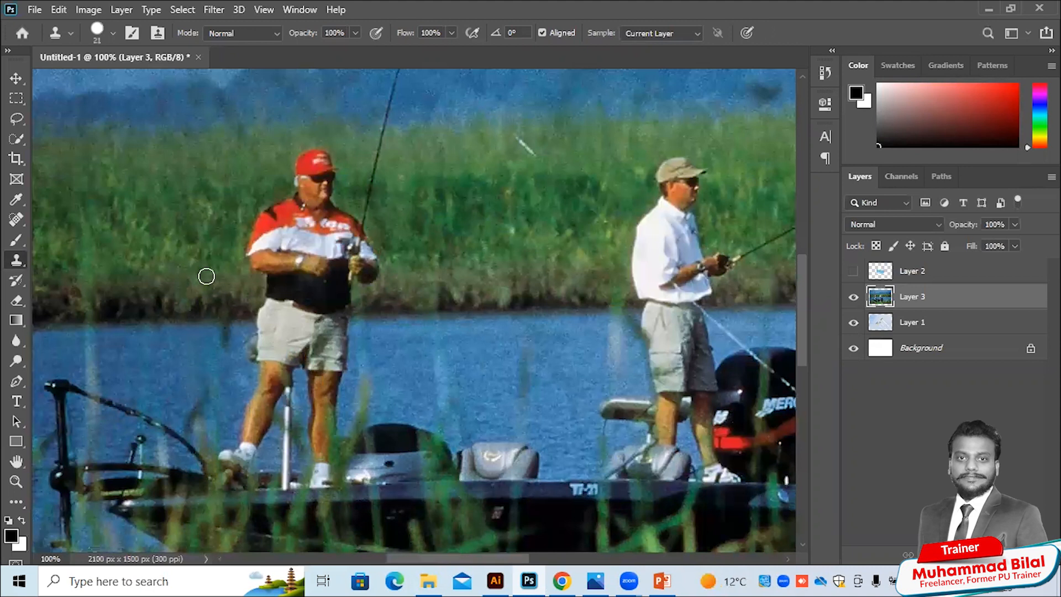
click(14, 100)
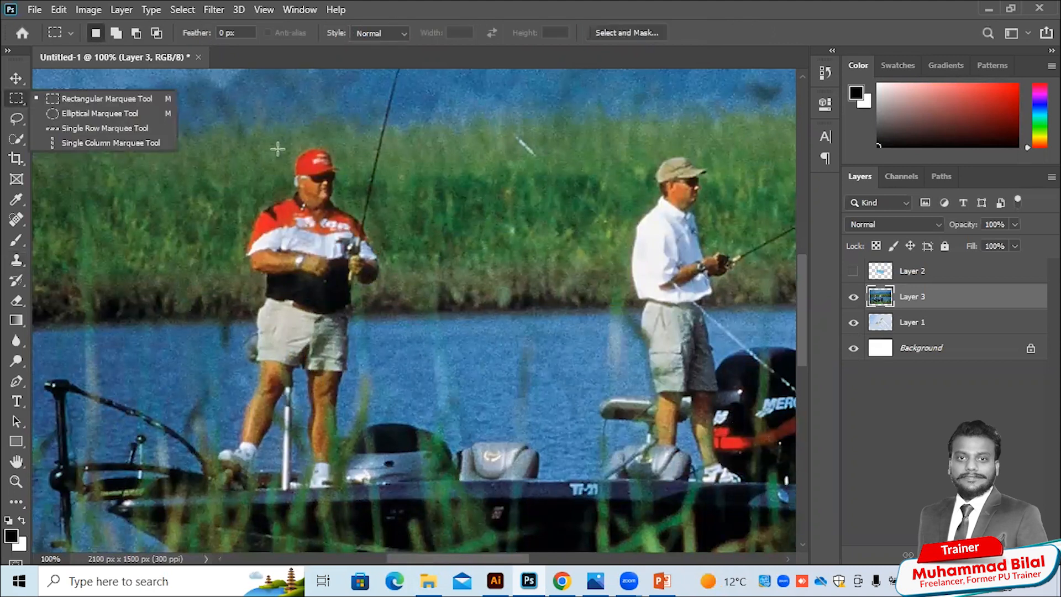
drag(223, 140, 406, 330)
click(59, 9)
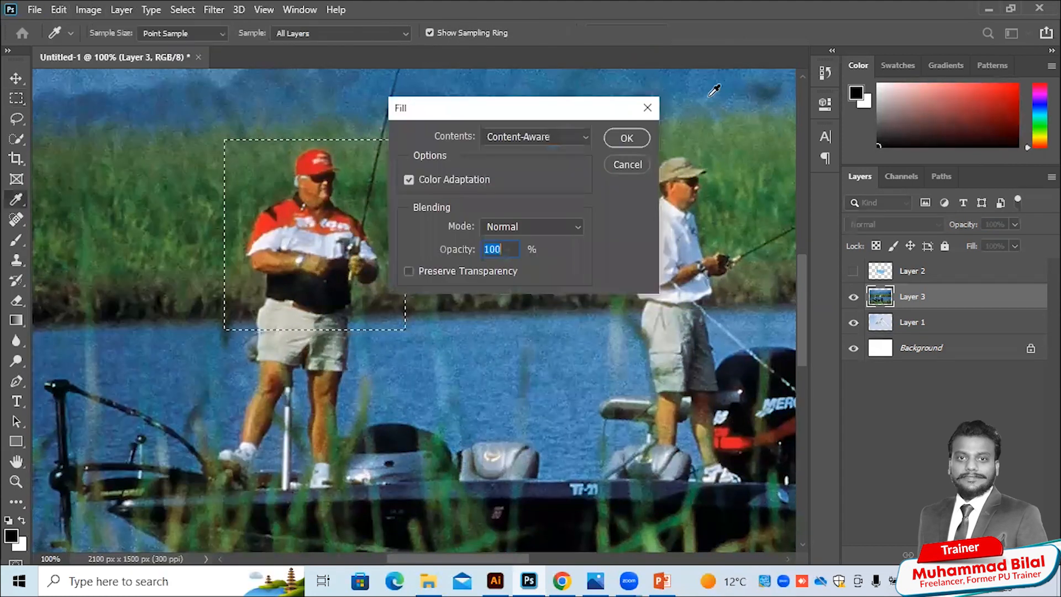
click(626, 139)
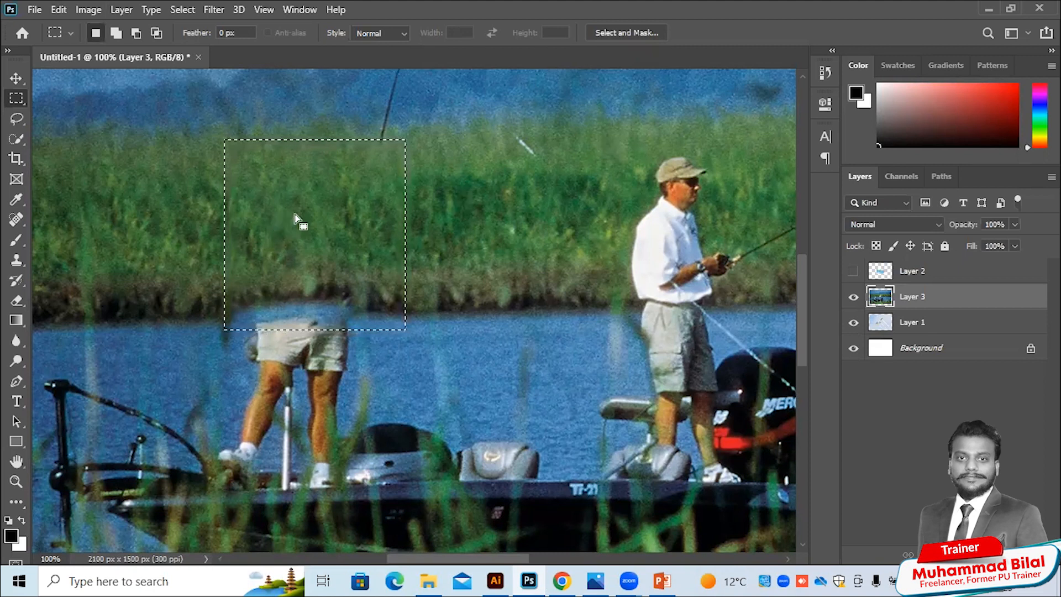
key(ctrl+z)
click(349, 181)
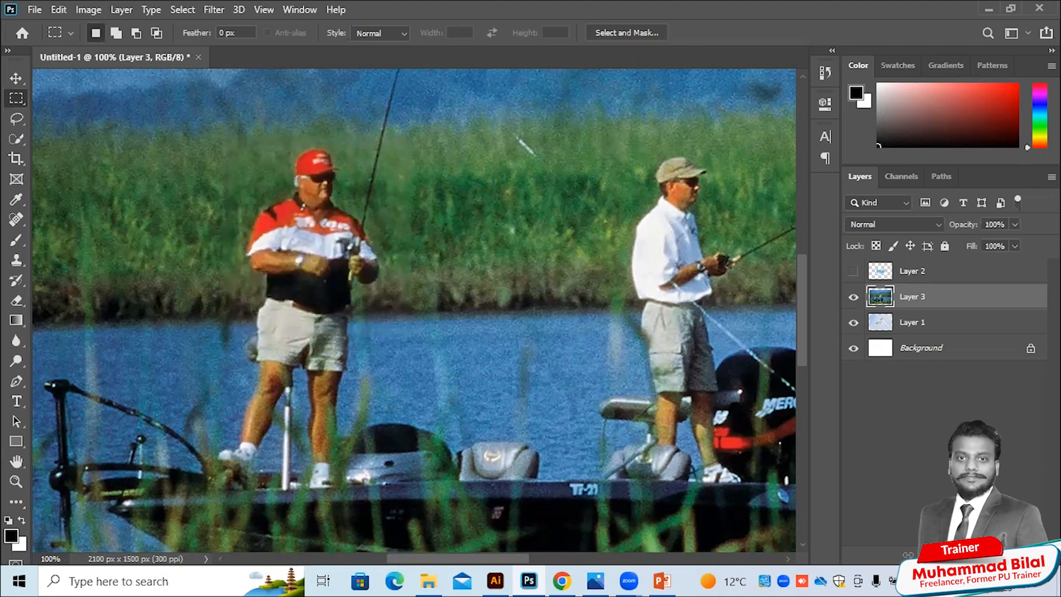
- Convert Layer 3 to a smart object and try the Clone Stamp tool on it without a defined source
right_click(967, 296)
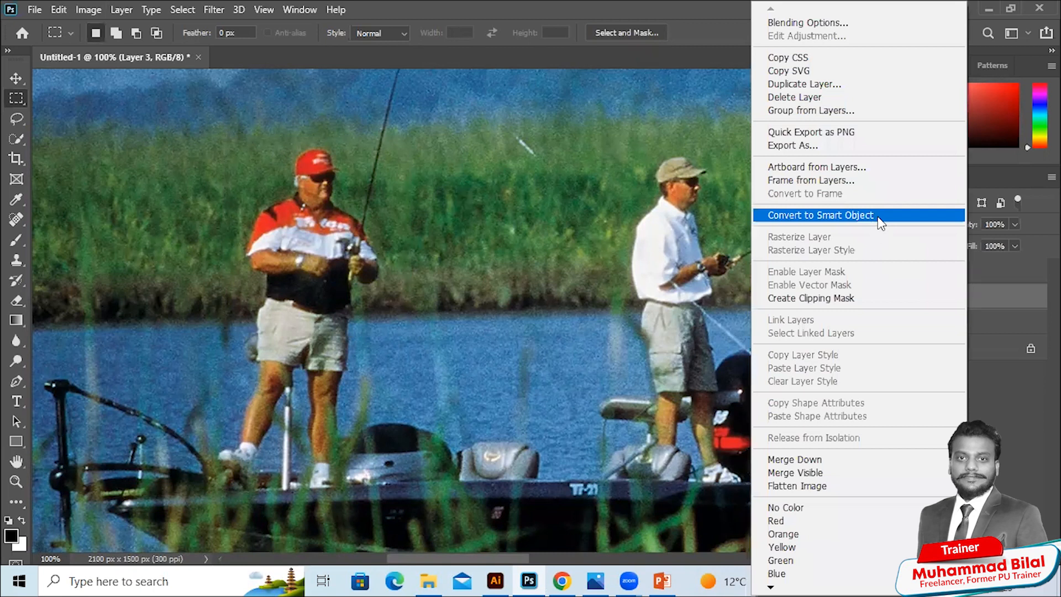
click(877, 216)
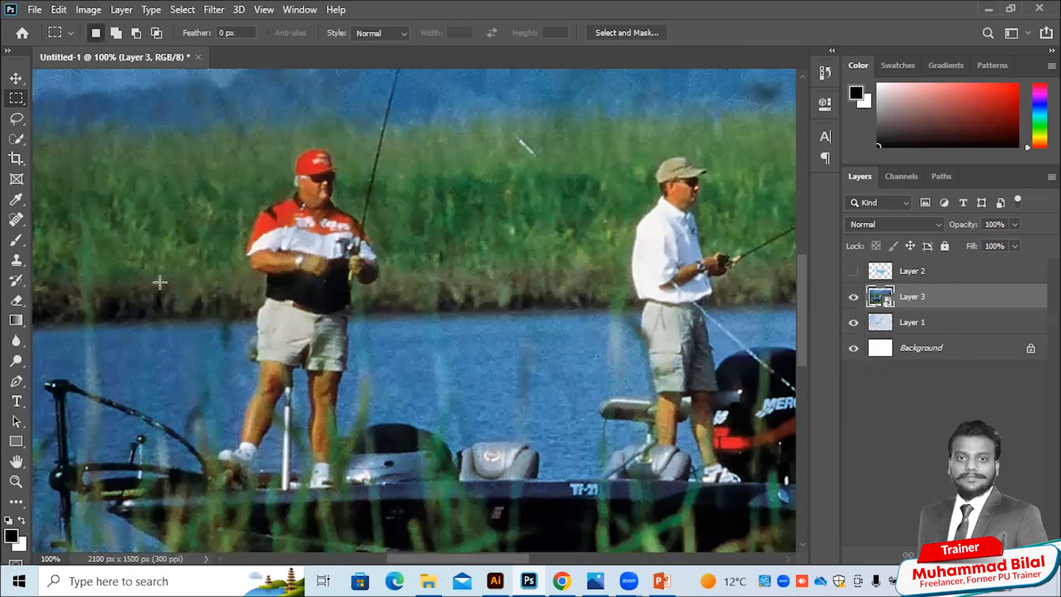
click(18, 259)
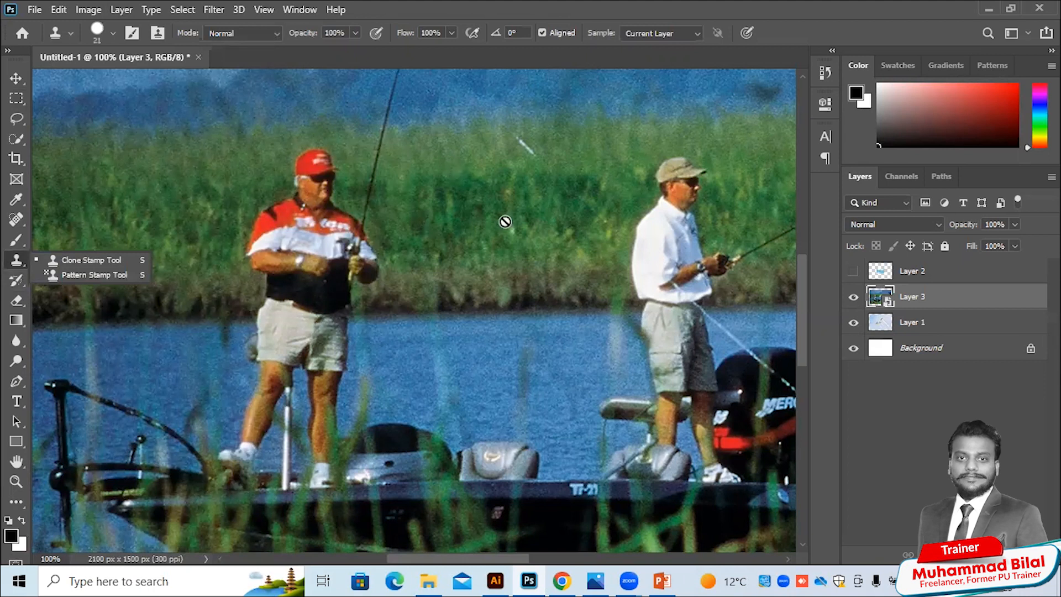
click(333, 196)
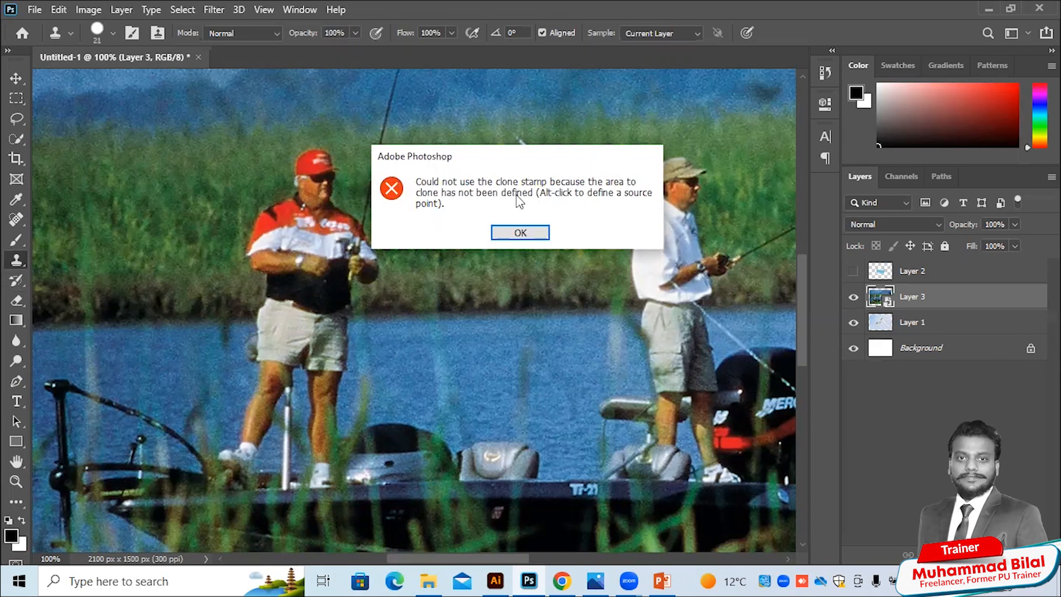
- Review the "Understand Clone Stamp Tool" slide in PowerPoint and return to Photoshop
key(alt+Tab)
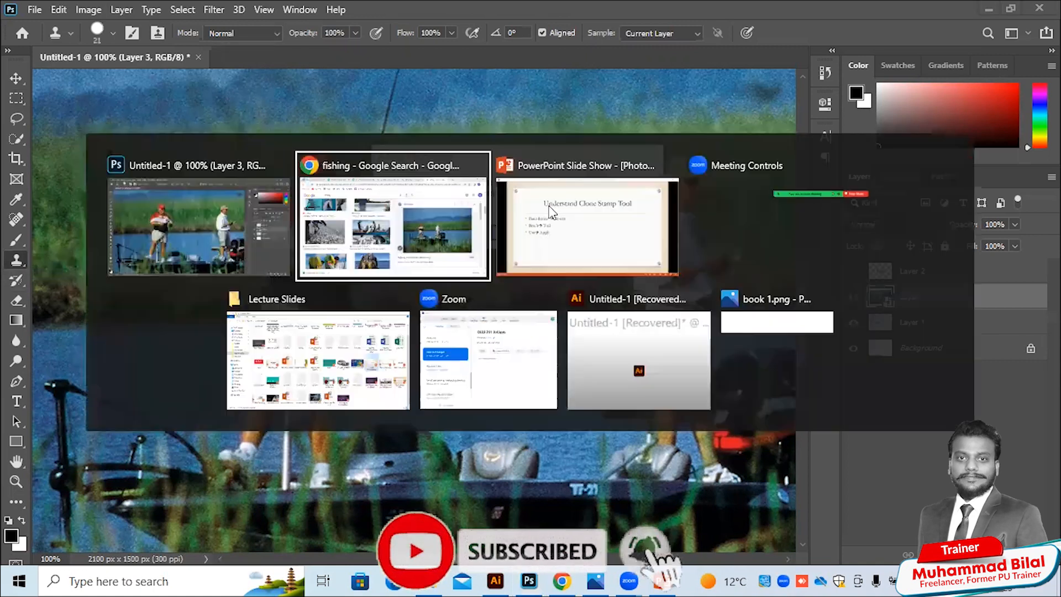
click(549, 210)
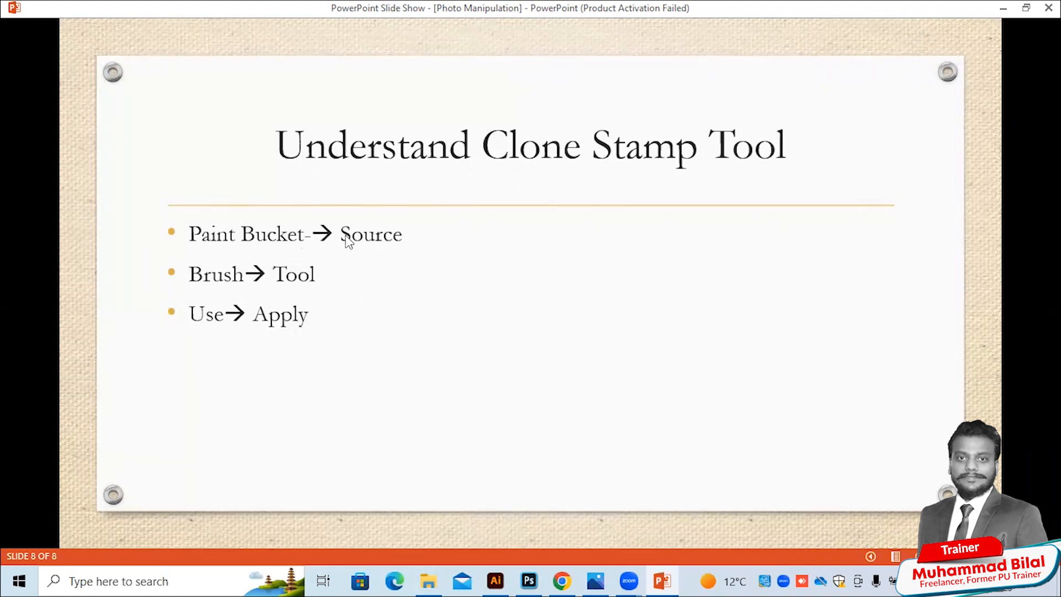
key(alt+Tab)
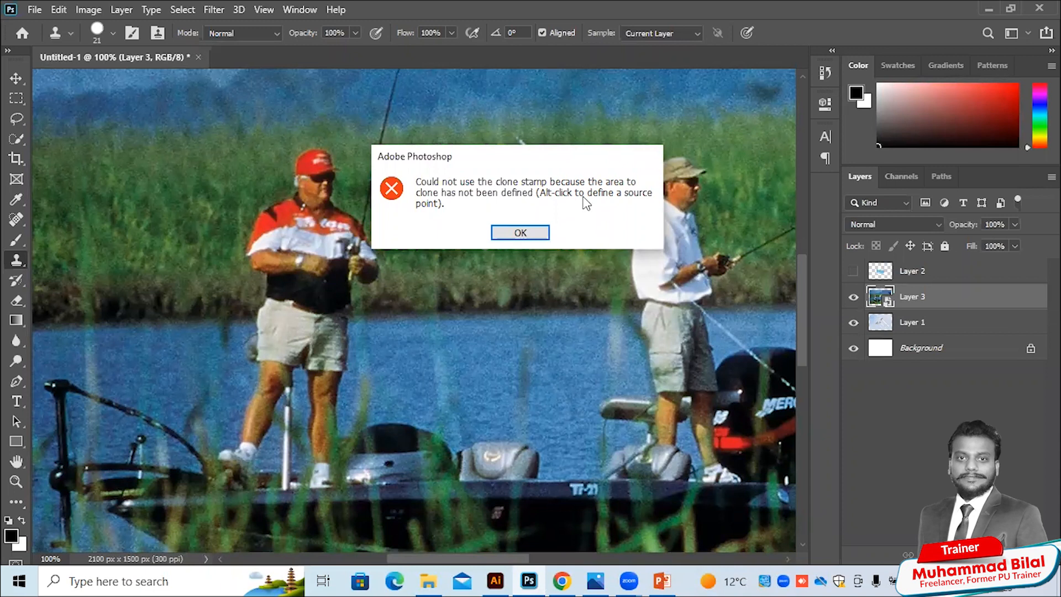
- Dismiss the clone source alert, sample the grass between the anglers and accept rasterizing the smart object
click(519, 233)
alt+click(493, 233)
click(501, 231)
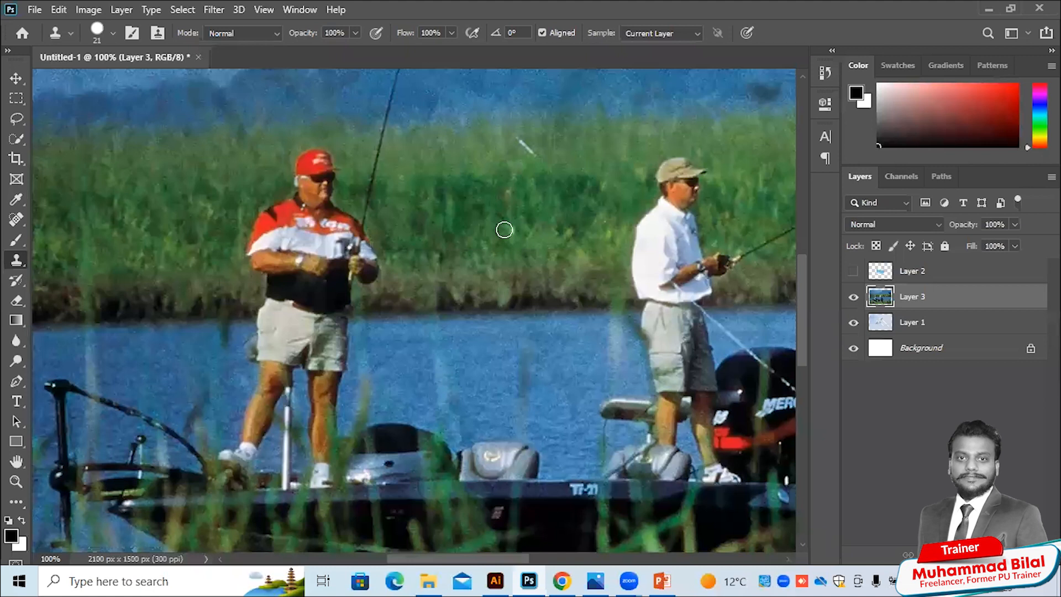
- Set the Clone Stamp brush to a size of 50 px and a hardness of 29%
click(108, 30)
click(119, 78)
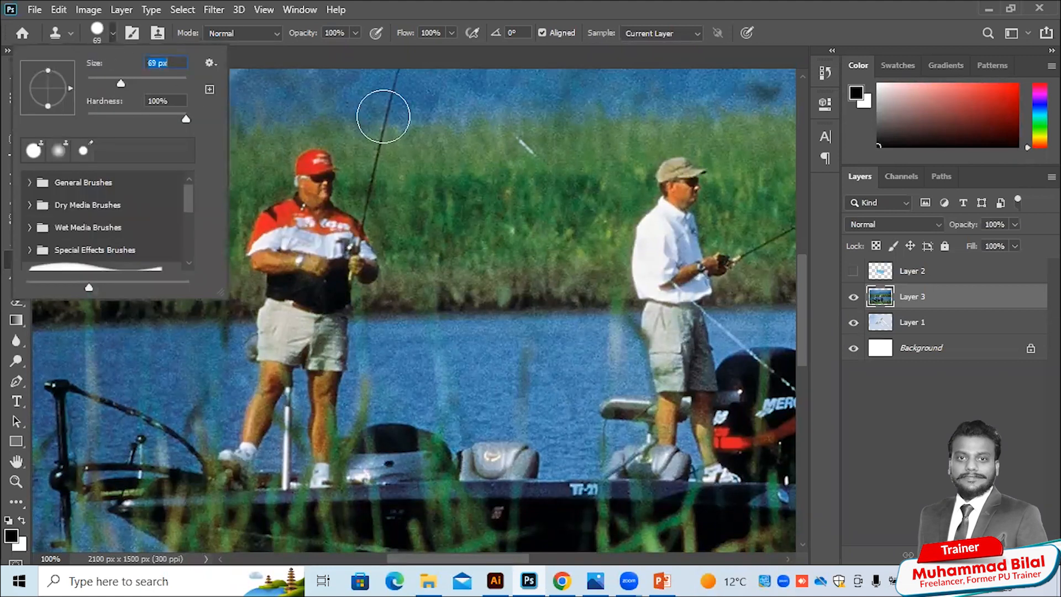
drag(136, 116, 119, 121)
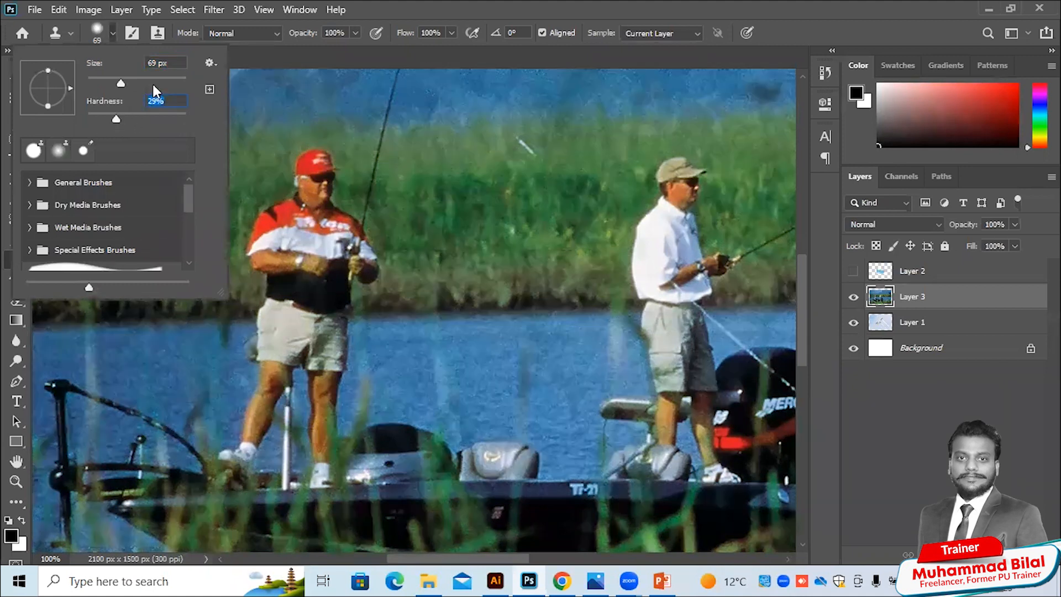
click(111, 76)
alt+click(511, 185)
key(Return)
- Convert Layer 3 to a smart object again, try cloning on the grass and accept the offered rasterization
right_click(1010, 326)
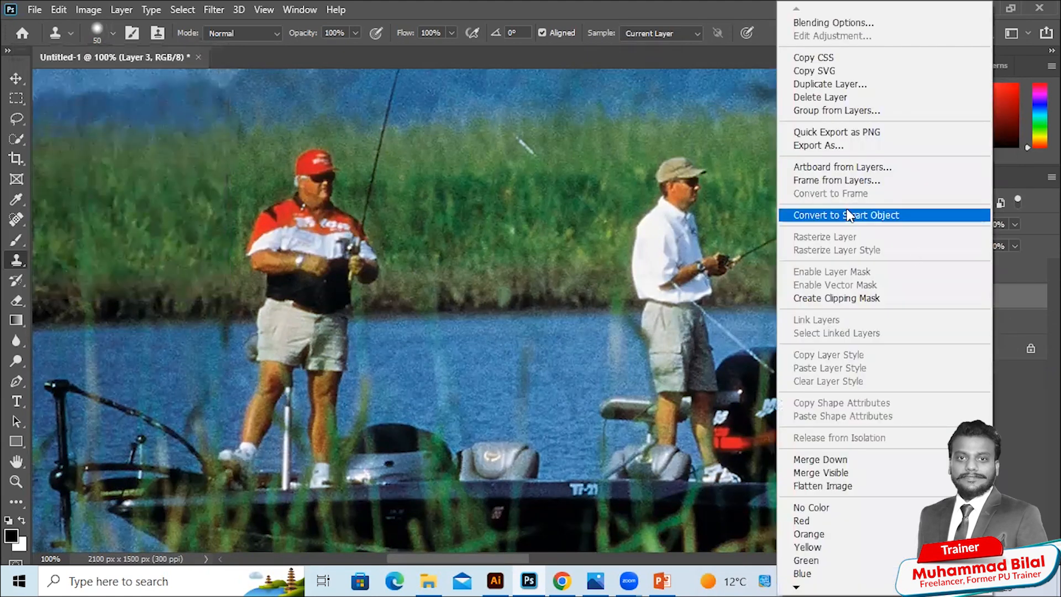
click(849, 215)
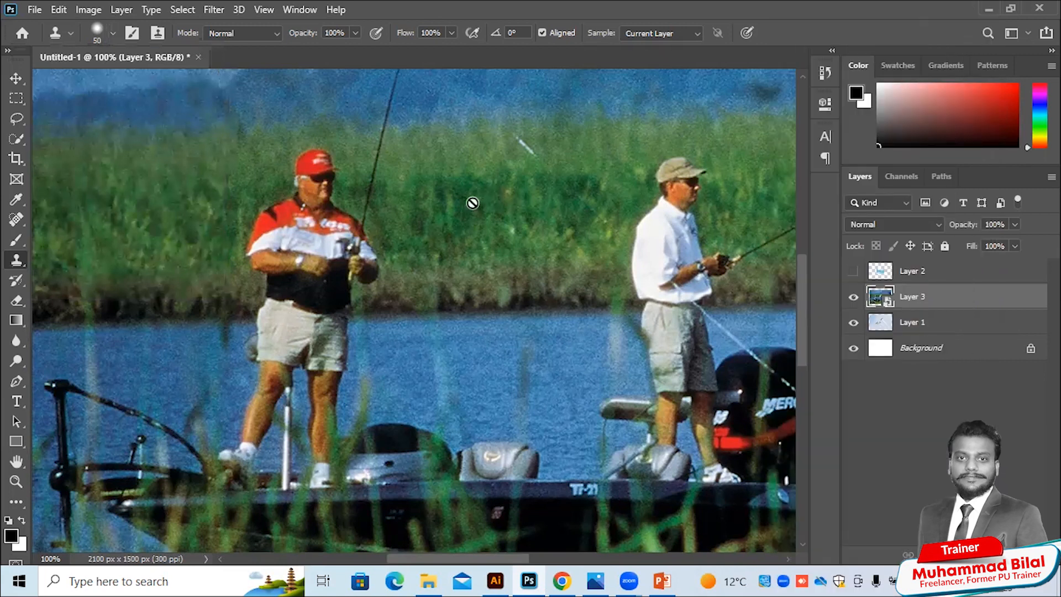
click(472, 204)
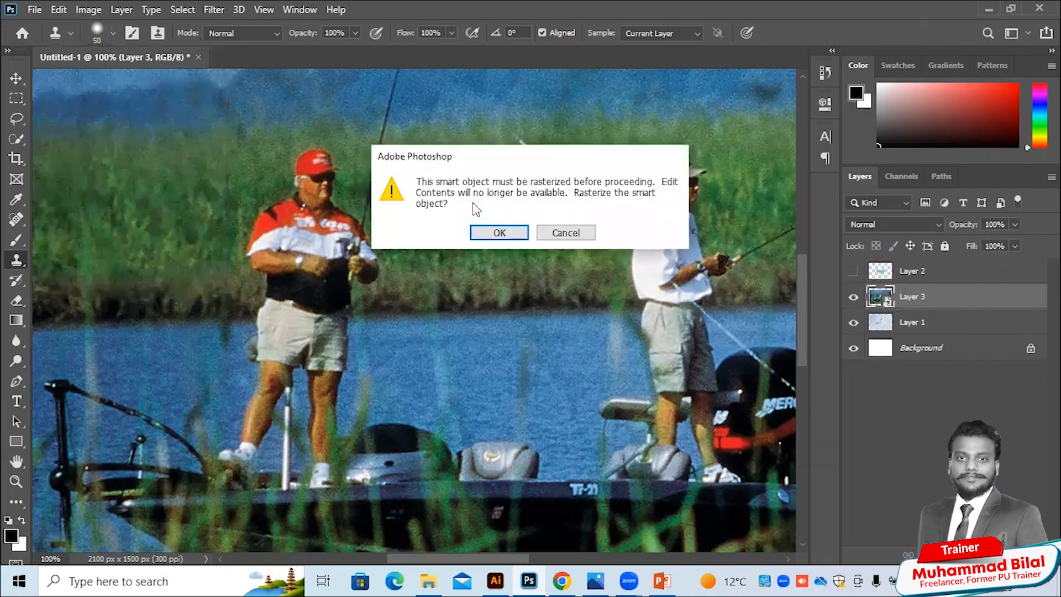
click(502, 231)
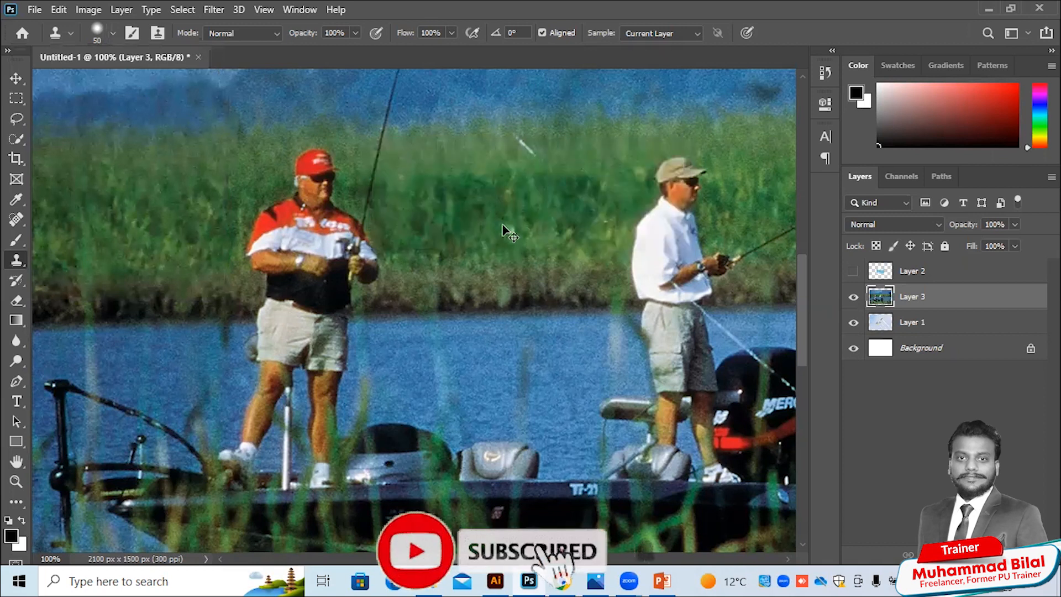
- Rasterize the Layer 3 smart object directly with the Rasterize Layer command
right_click(909, 298)
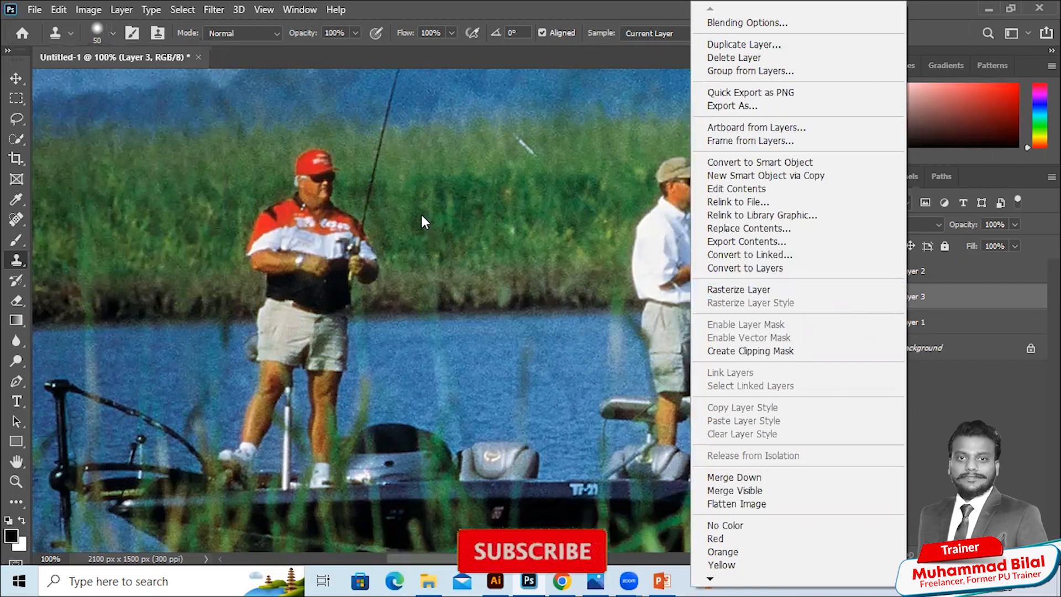
click(459, 177)
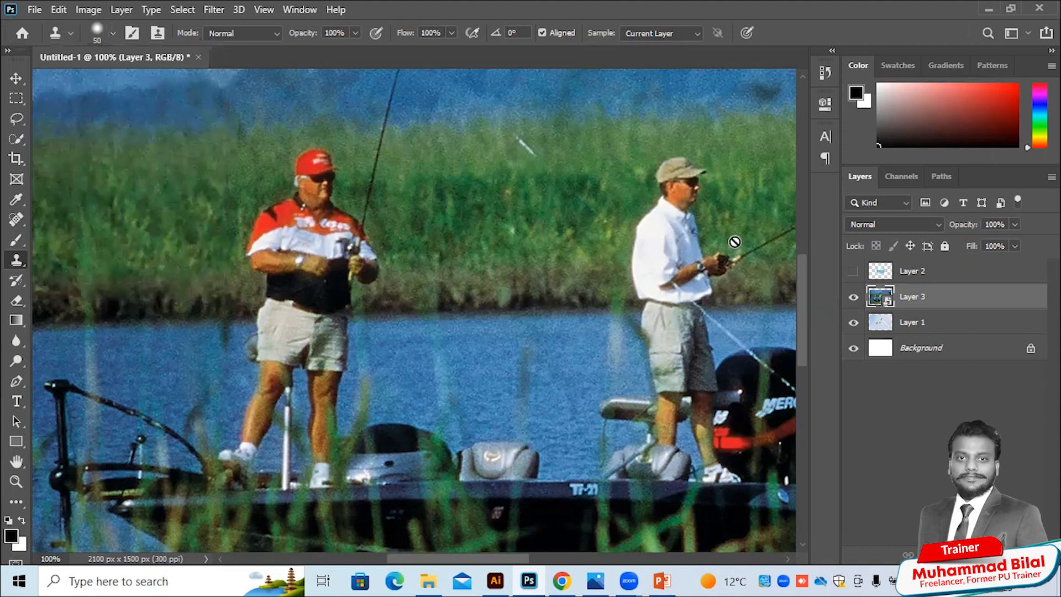
right_click(962, 296)
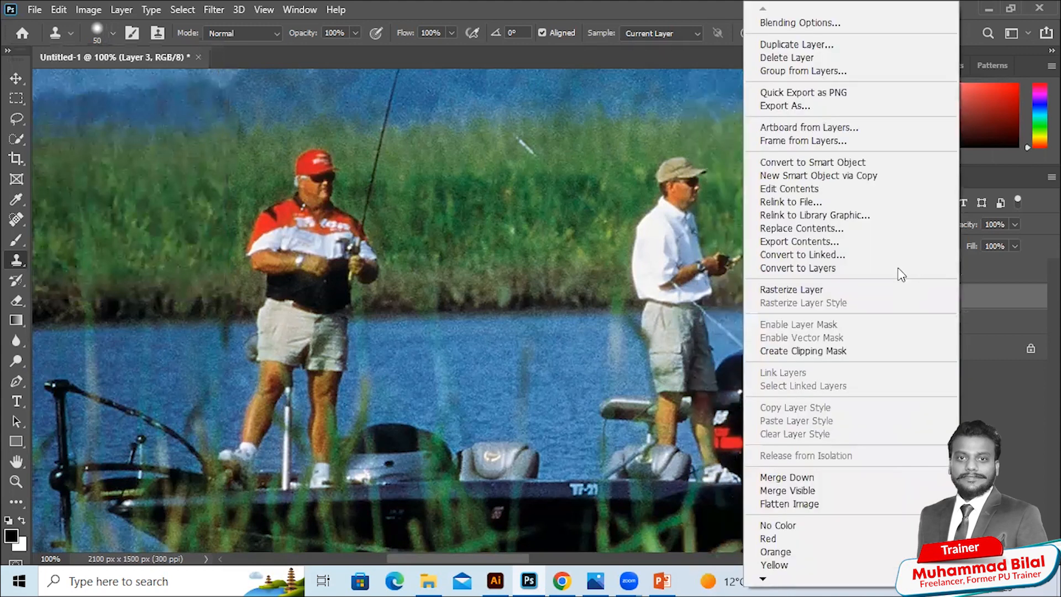
click(864, 290)
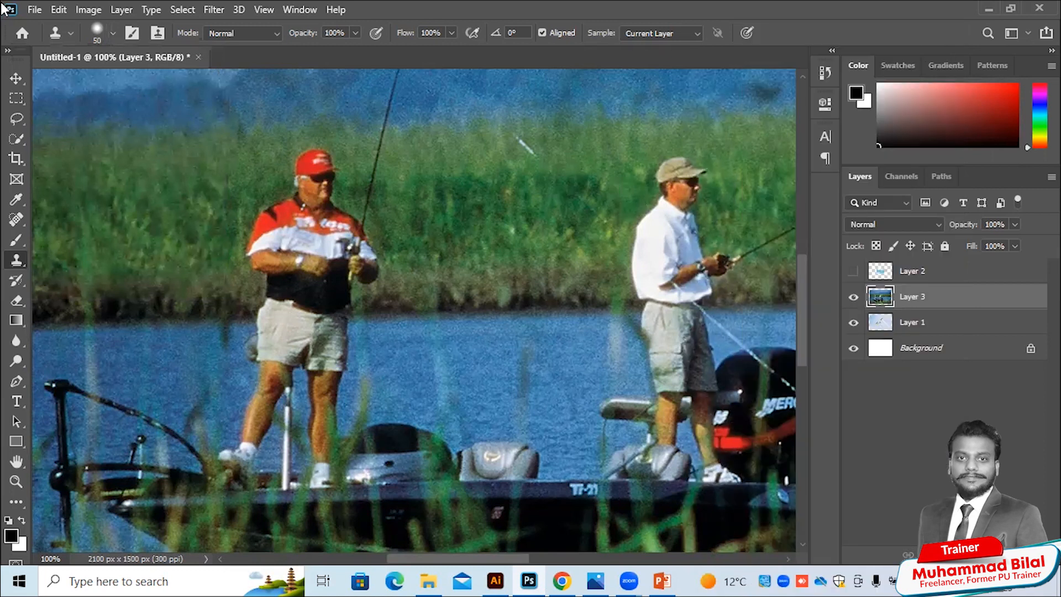
- Try cloning the red-capped angler's upper body onto the grass between the two anglers, and undo the strokes
click(108, 32)
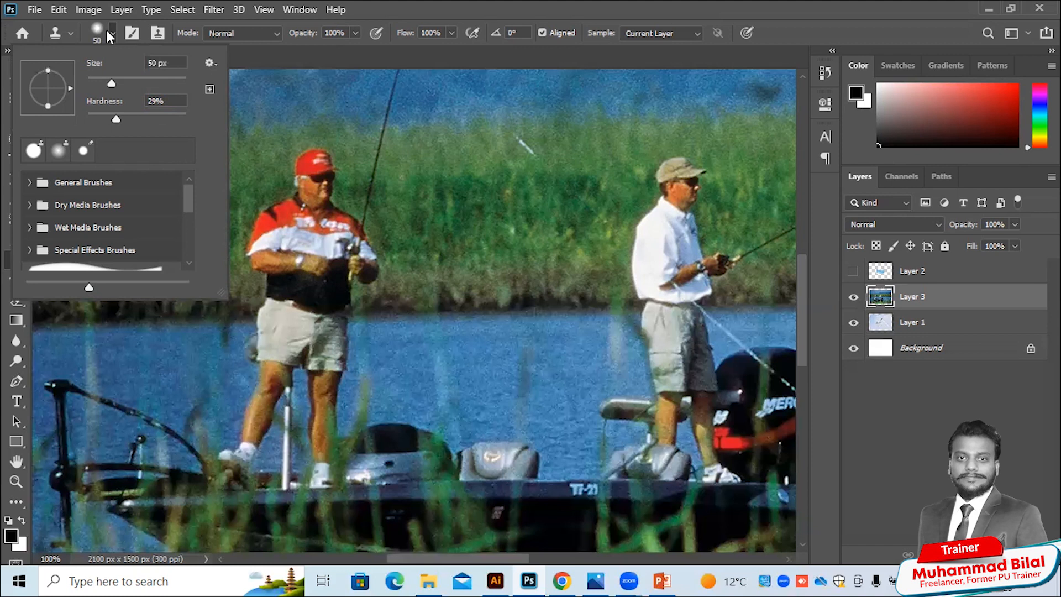
click(568, 2)
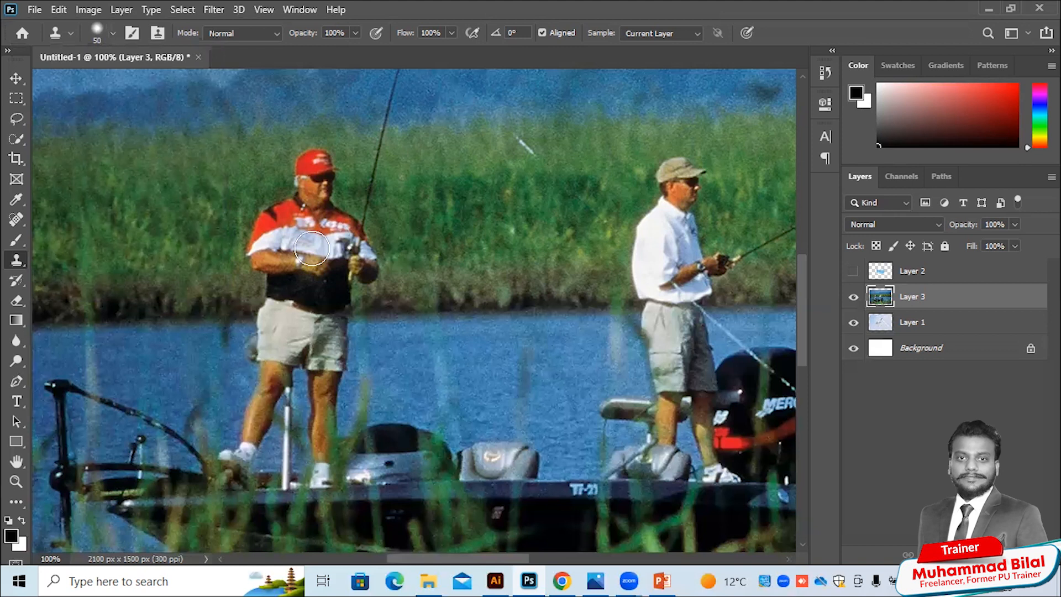
click(469, 166)
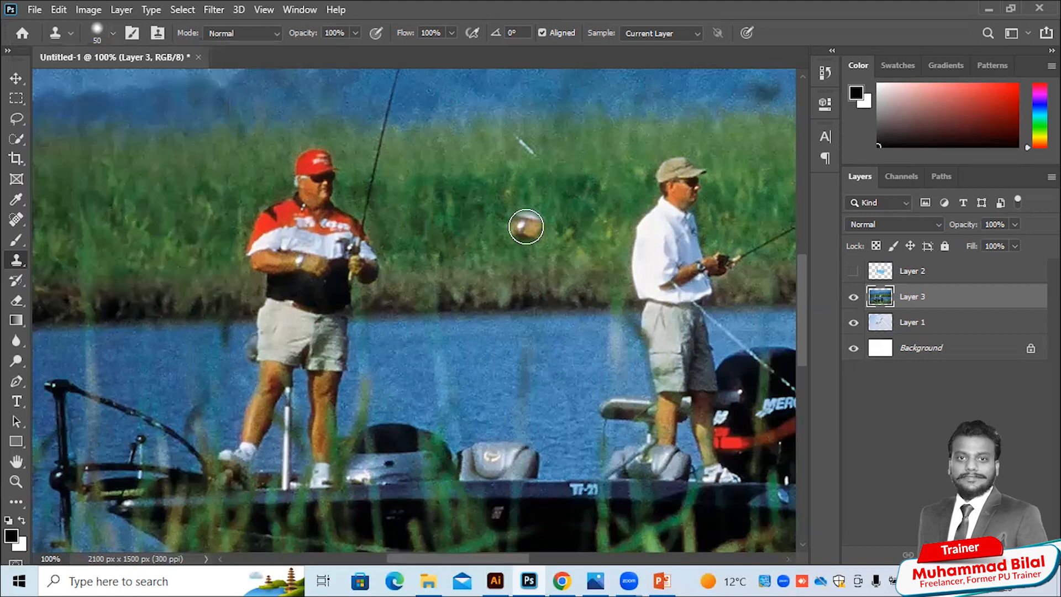
mouse_move(525, 227)
mouse_down()
mouse_move(519, 201)
mouse_move(486, 220)
mouse_move(518, 175)
mouse_move(549, 185)
mouse_move(497, 175)
mouse_move(470, 206)
mouse_move(516, 198)
mouse_move(490, 202)
mouse_up()
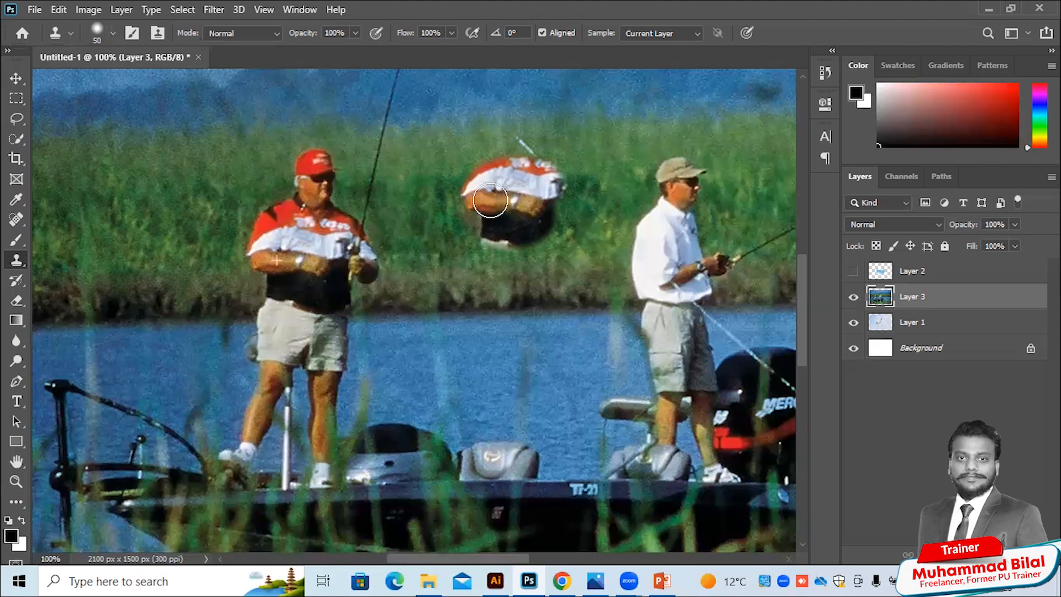
mouse_move(478, 102)
mouse_down()
mouse_move(515, 101)
mouse_move(539, 115)
mouse_move(544, 135)
mouse_move(530, 137)
mouse_move(527, 161)
mouse_move(568, 151)
mouse_move(577, 208)
mouse_move(498, 190)
mouse_move(495, 161)
mouse_move(469, 166)
mouse_move(467, 176)
mouse_move(504, 144)
mouse_move(514, 103)
mouse_move(472, 124)
mouse_move(471, 176)
mouse_up()
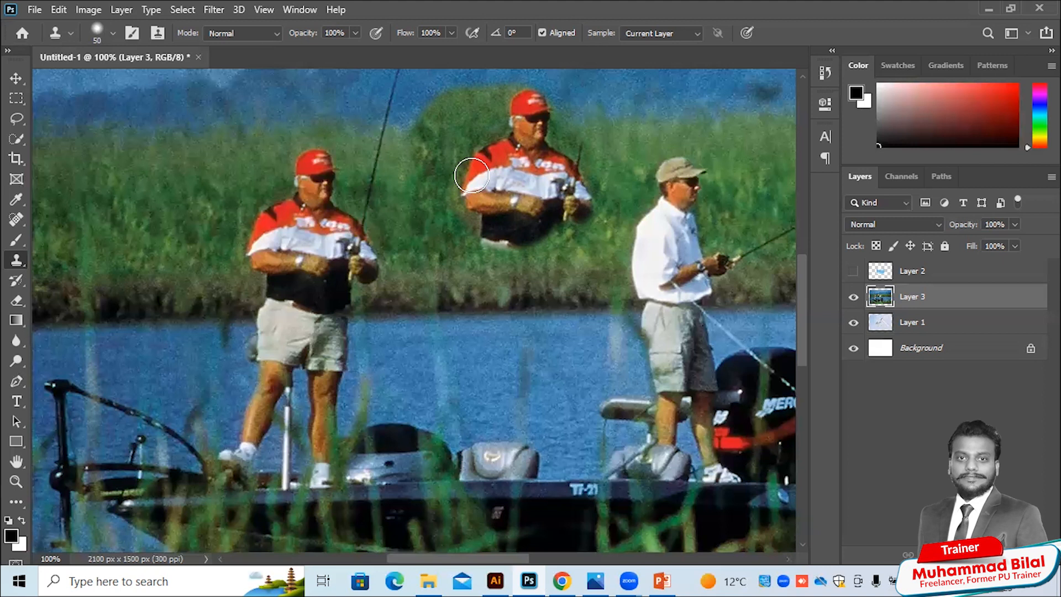
key(ctrl+z)
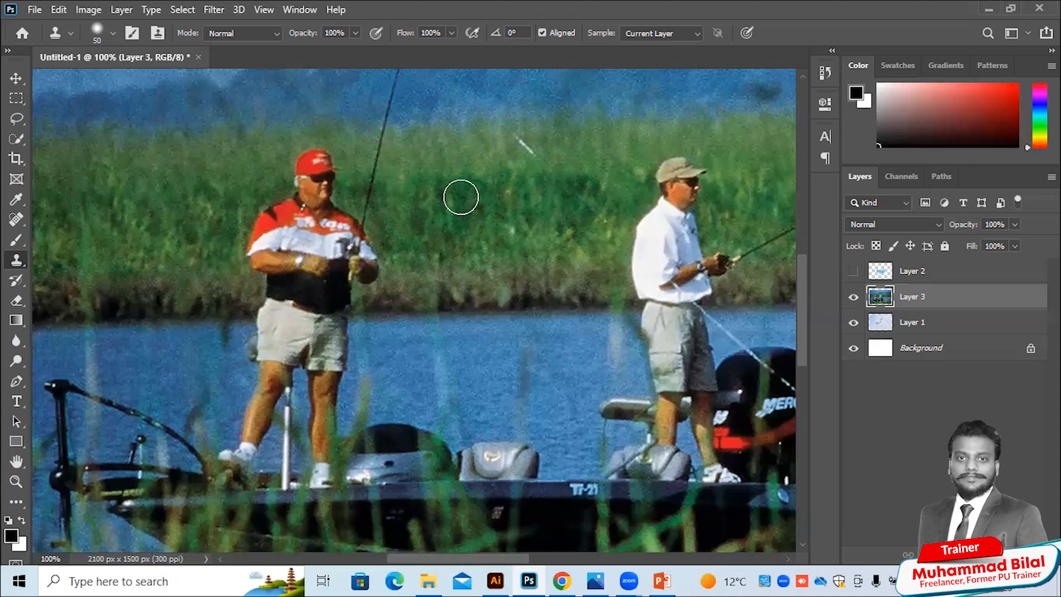
- Clone the surrounding grass over the red-capped angler's head, arms and red-and-white shirt
mouse_move(372, 197)
mouse_down()
mouse_move(376, 152)
mouse_move(363, 250)
mouse_move(342, 210)
mouse_move(322, 211)
mouse_move(330, 164)
mouse_move(303, 166)
mouse_move(332, 250)
mouse_up()
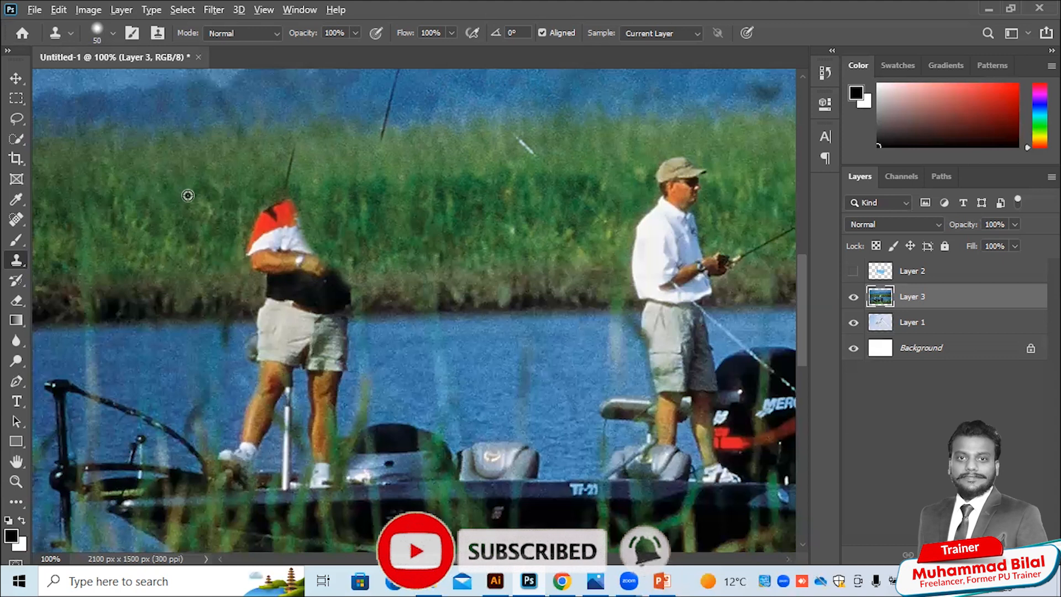
alt+click(150, 203)
mouse_move(230, 201)
mouse_down()
mouse_move(273, 203)
mouse_move(278, 213)
mouse_move(252, 251)
mouse_move(298, 226)
mouse_move(285, 195)
mouse_move(297, 158)
mouse_move(316, 267)
mouse_move(259, 264)
mouse_move(270, 303)
mouse_up()
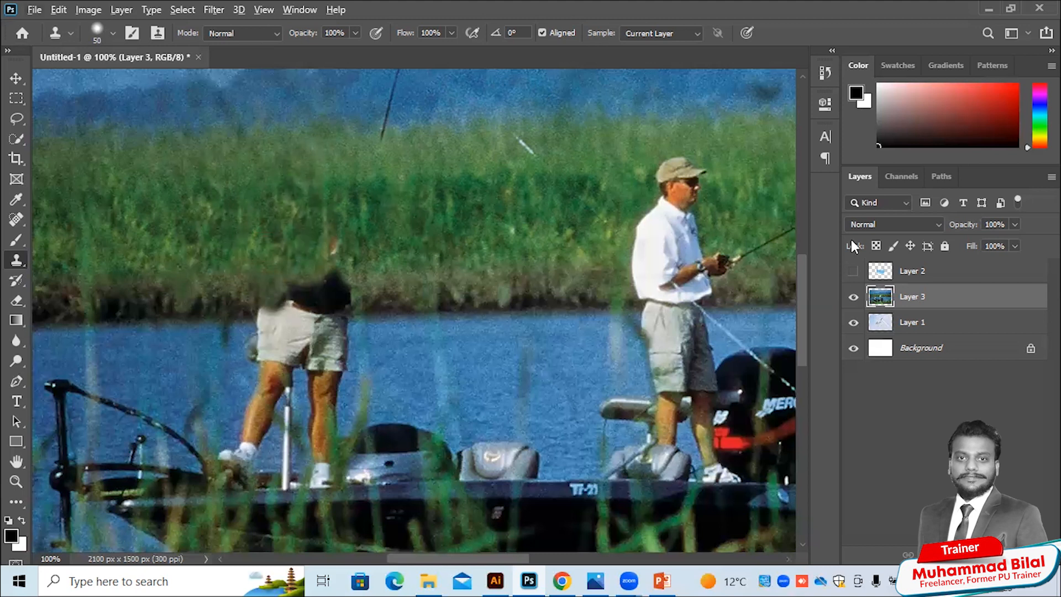
- Clone sky, hills and grass over the removed angler's leftover fishing rod, and repair the edge between hills and grass
scroll(805, 244, up, 5)
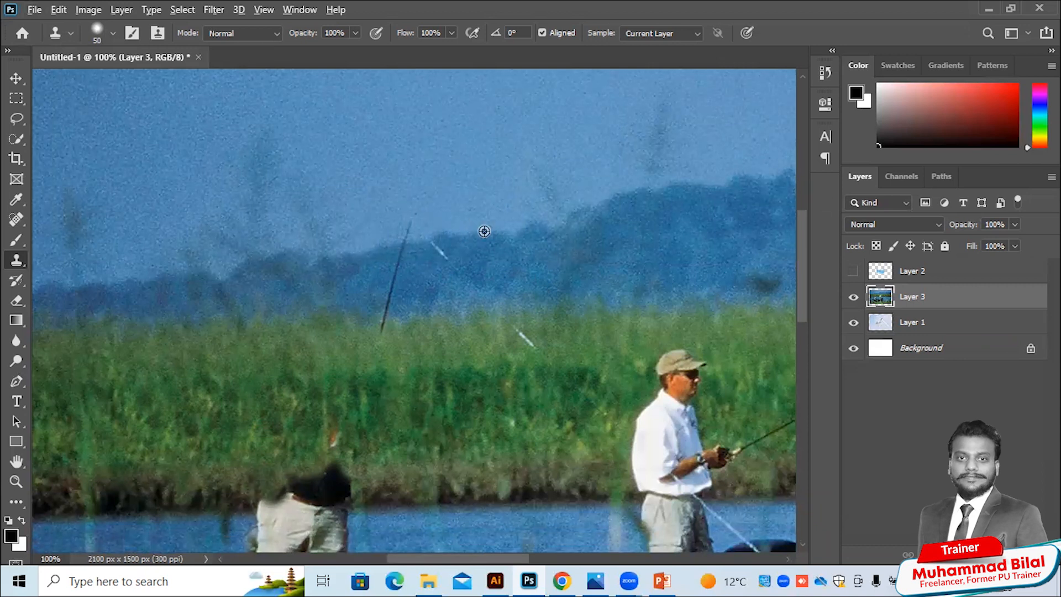
alt+click(340, 251)
click(400, 229)
drag(400, 229, 380, 329)
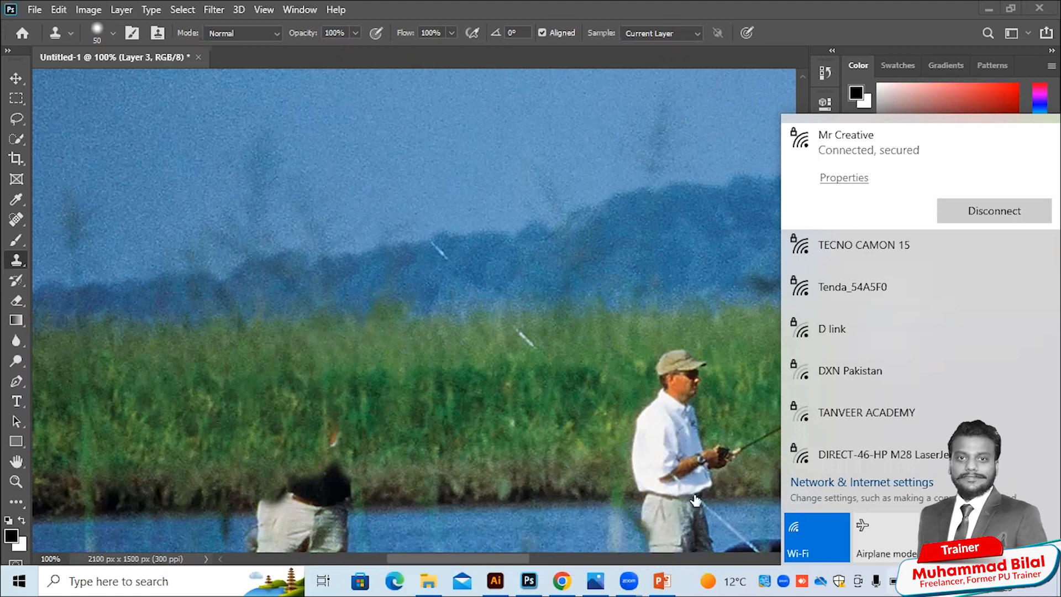
click(563, 391)
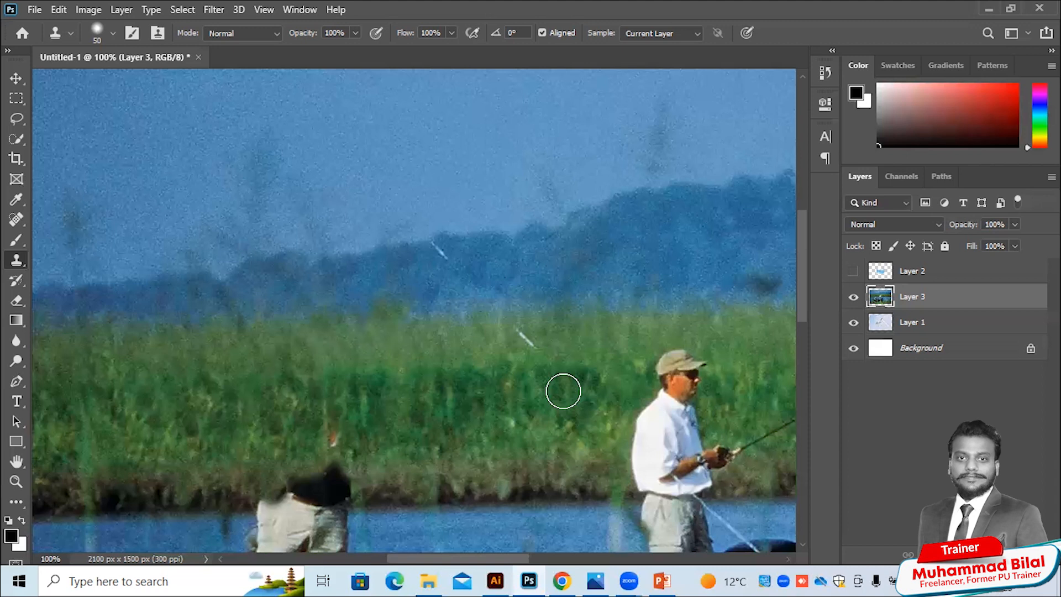
alt+click(425, 326)
mouse_move(391, 325)
mouse_down()
mouse_move(393, 311)
mouse_move(415, 310)
mouse_up()
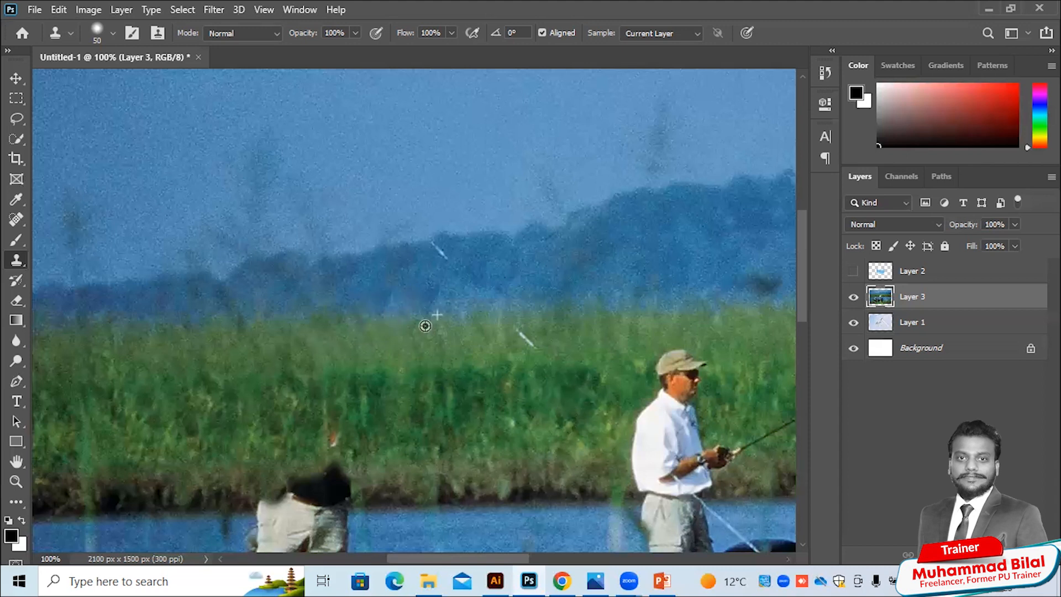
- Clone grass and hills over the two short white line fragments between the anglers
alt+click(465, 331)
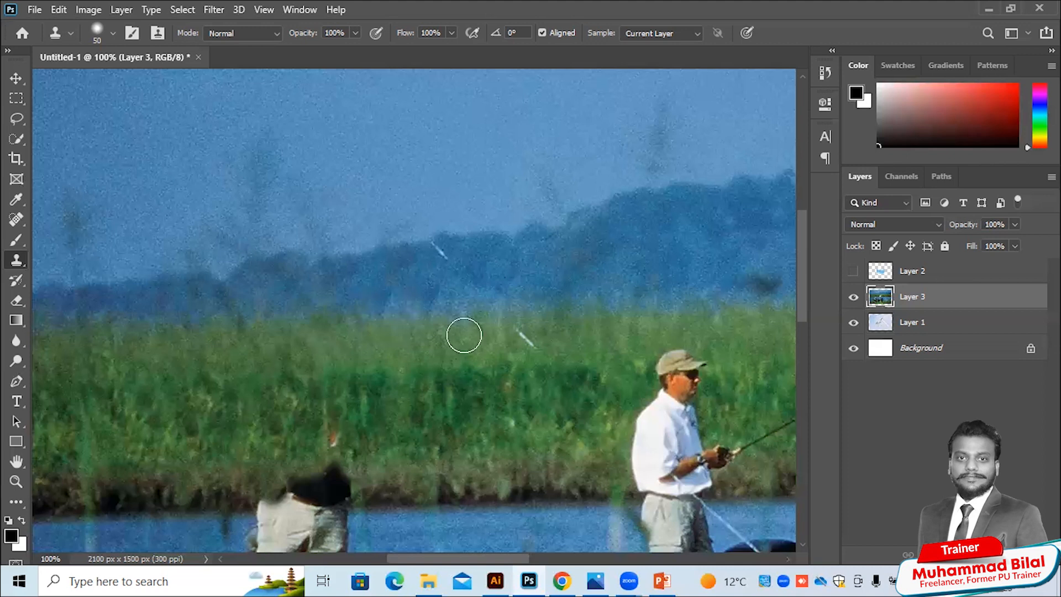
mouse_move(516, 330)
mouse_down()
mouse_move(566, 366)
mouse_move(596, 416)
mouse_up()
alt+click(493, 231)
click(442, 238)
drag(442, 239, 445, 250)
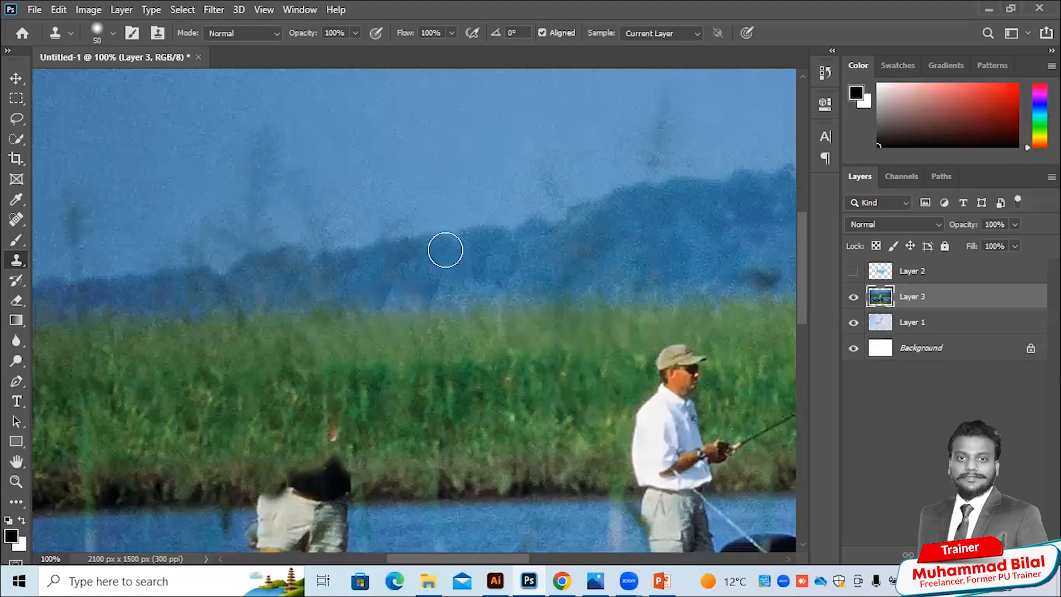
- Try cloning the waterline over the angler's remaining black shirt, and undo the stroke
scroll(446, 250, down, 5)
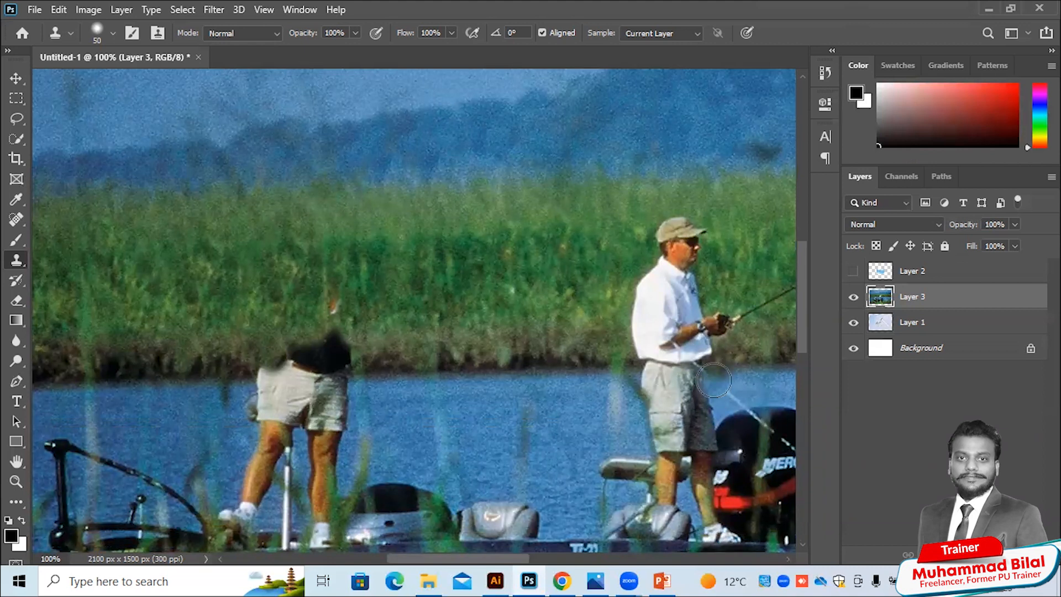
alt+click(400, 374)
mouse_move(368, 383)
mouse_down()
mouse_move(323, 363)
mouse_move(334, 348)
mouse_up()
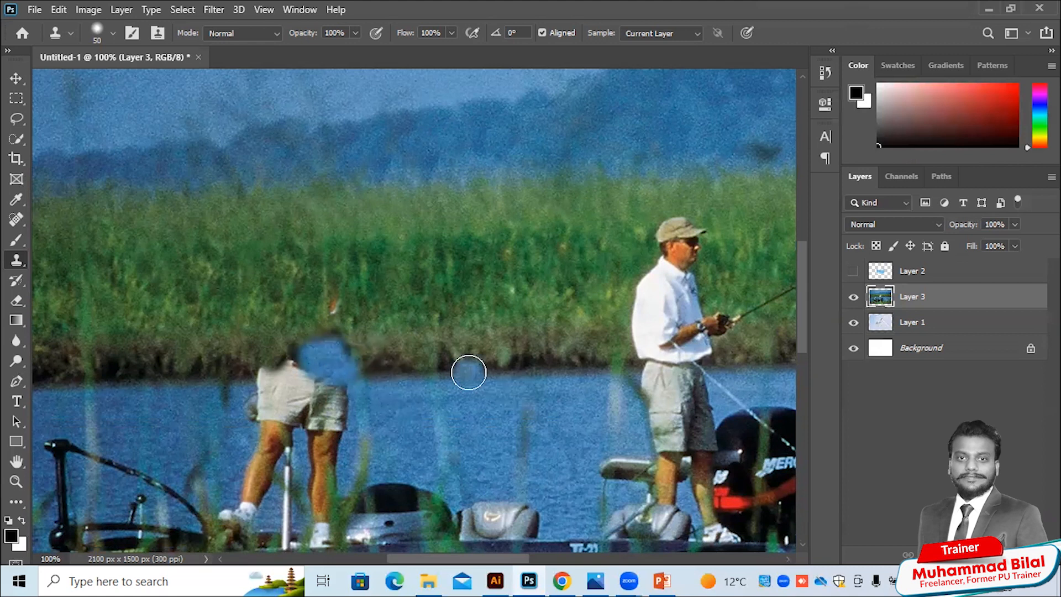
key(ctrl+z)
- Clone the dark shoreline and water over most of the black shirt and the right half of the shorts
key(ctrl+plus)
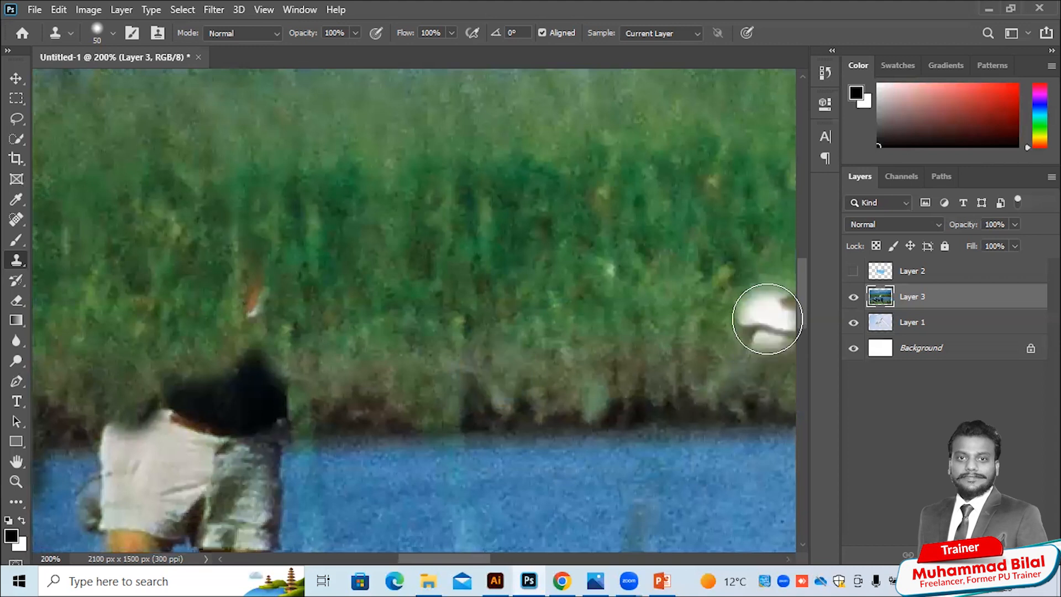
drag(804, 318, 804, 327)
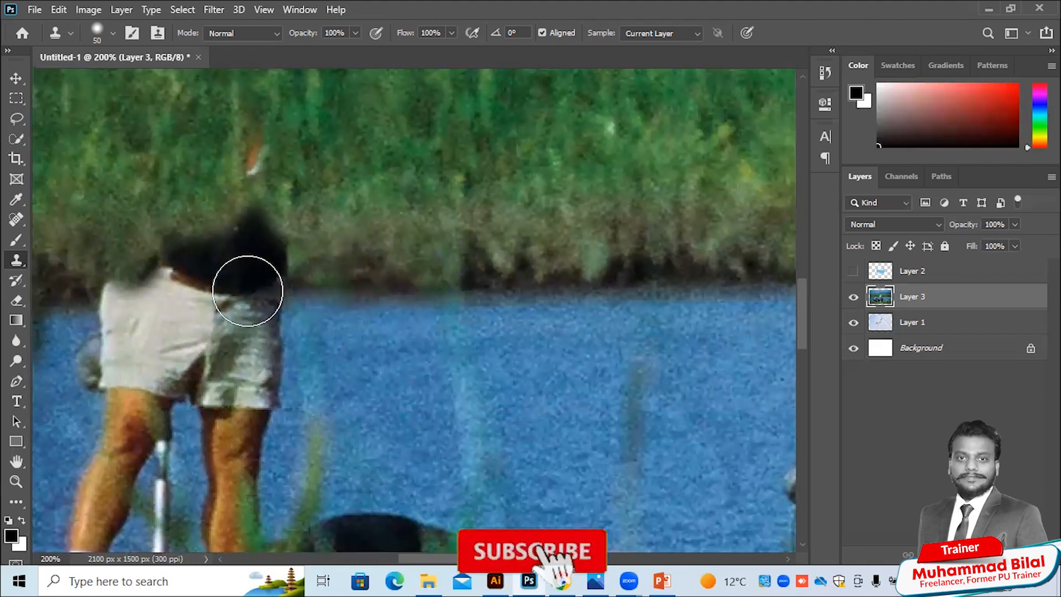
mouse_move(247, 291)
mouse_down()
mouse_move(268, 236)
mouse_move(244, 221)
mouse_move(224, 235)
mouse_move(216, 270)
mouse_move(261, 326)
mouse_move(268, 362)
mouse_move(251, 384)
mouse_move(263, 394)
mouse_move(268, 384)
mouse_move(224, 348)
mouse_move(165, 274)
mouse_up()
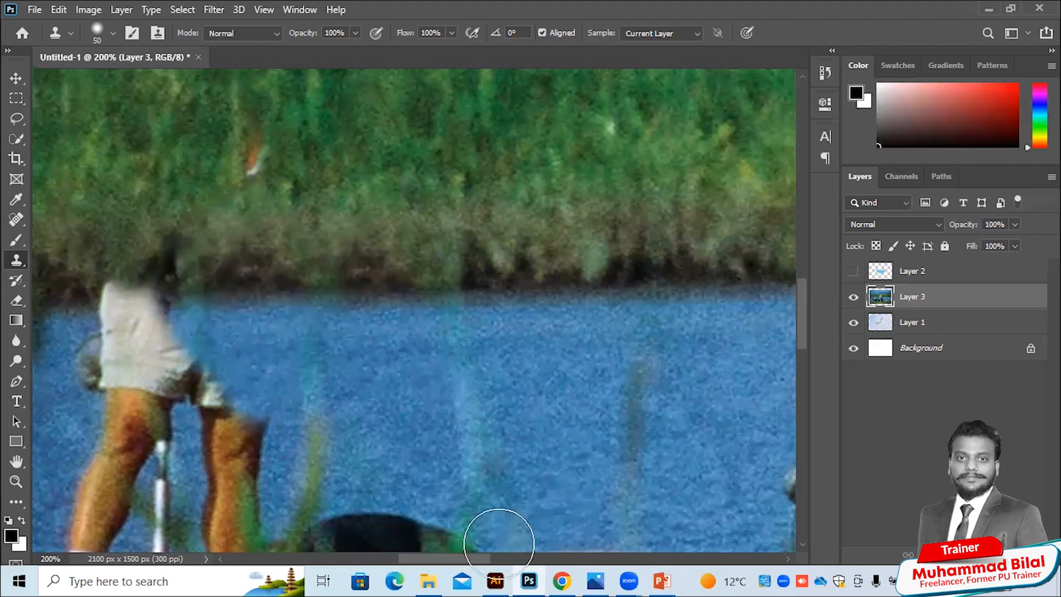
- Clone shoreline and water over the remaining shorts and upper leg, and grass over the small red-and-white shirt remnant
drag(474, 558, 442, 558)
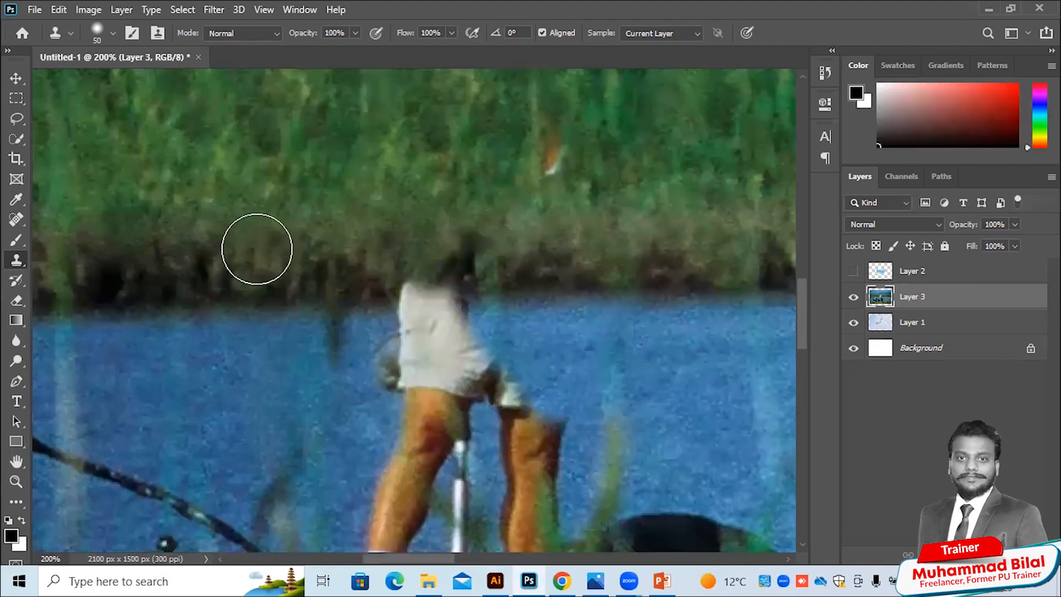
alt+click(213, 301)
mouse_move(227, 302)
mouse_down()
mouse_move(326, 300)
mouse_move(332, 346)
mouse_move(362, 315)
mouse_move(419, 327)
mouse_move(389, 364)
mouse_move(409, 403)
mouse_move(404, 430)
mouse_up()
alt+click(376, 369)
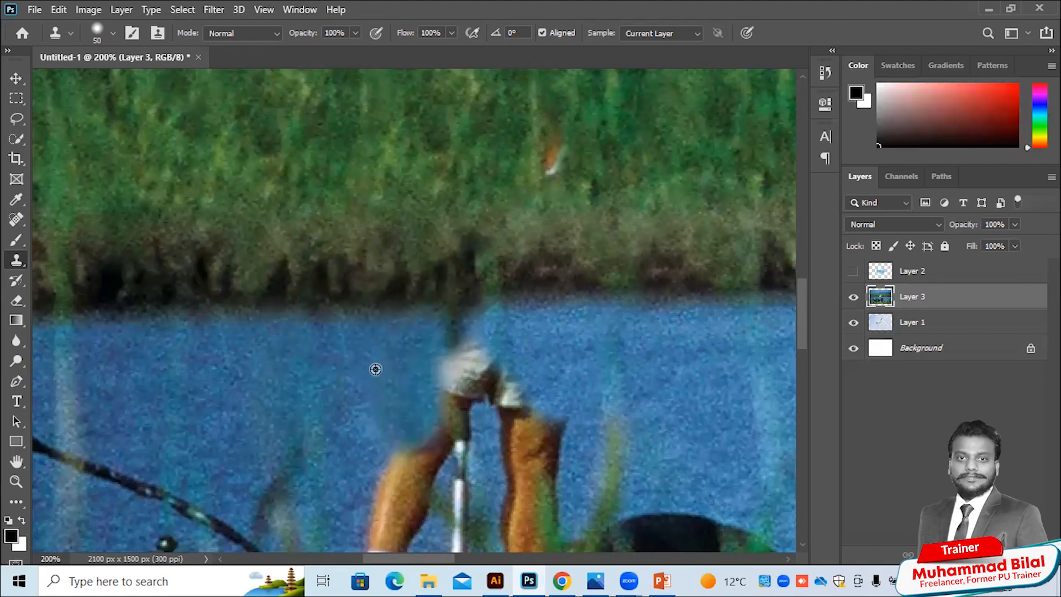
mouse_move(470, 334)
mouse_down()
mouse_move(494, 349)
mouse_move(491, 372)
mouse_move(454, 386)
mouse_move(454, 427)
mouse_move(379, 440)
mouse_move(379, 459)
mouse_move(400, 466)
mouse_move(469, 417)
mouse_move(503, 426)
mouse_up()
key(ctrl+z)
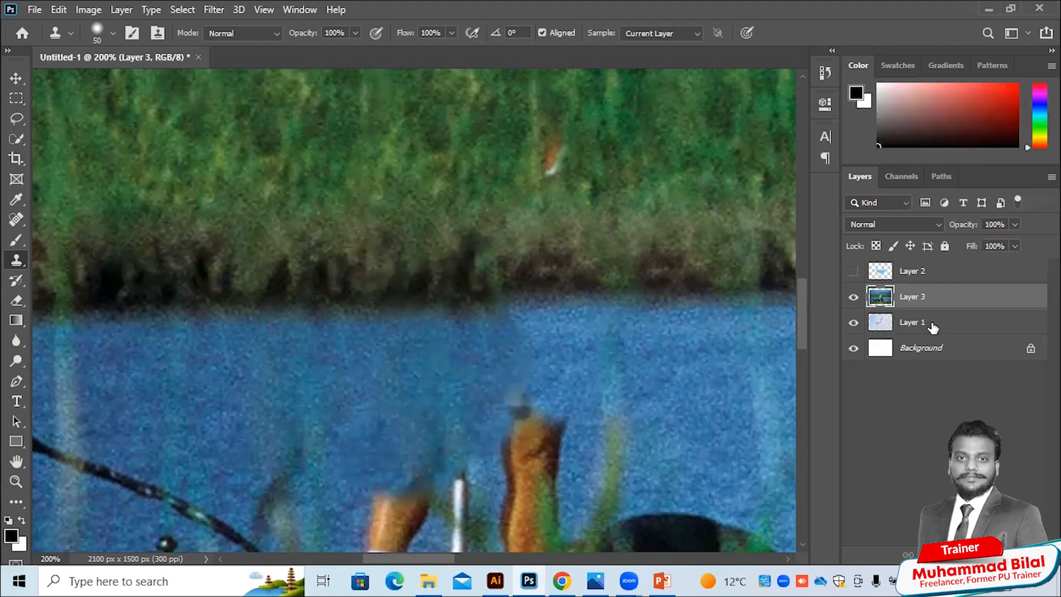
scroll(497, 172, up, 1)
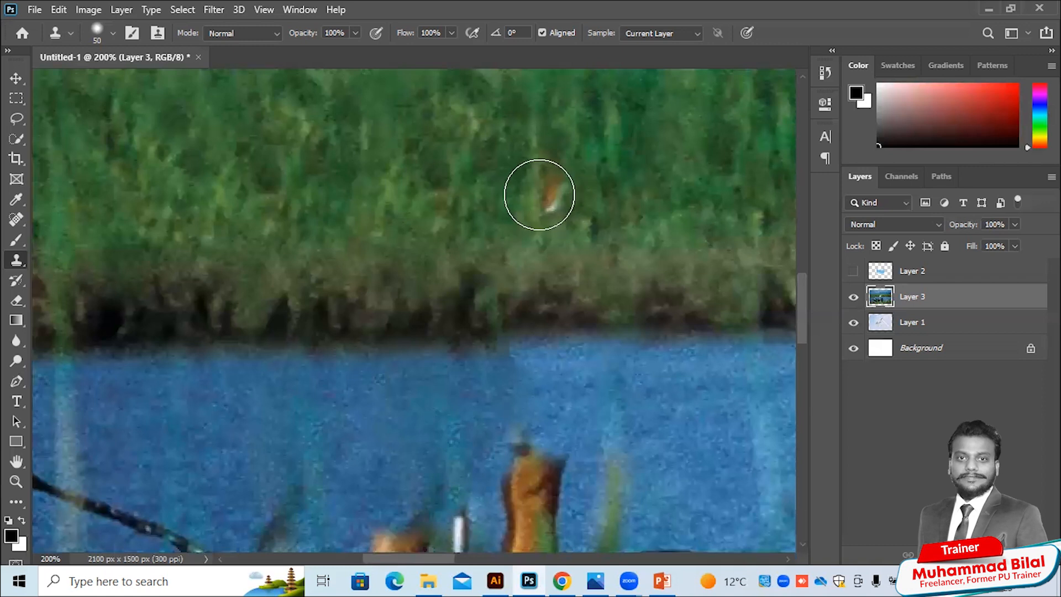
drag(539, 191, 545, 208)
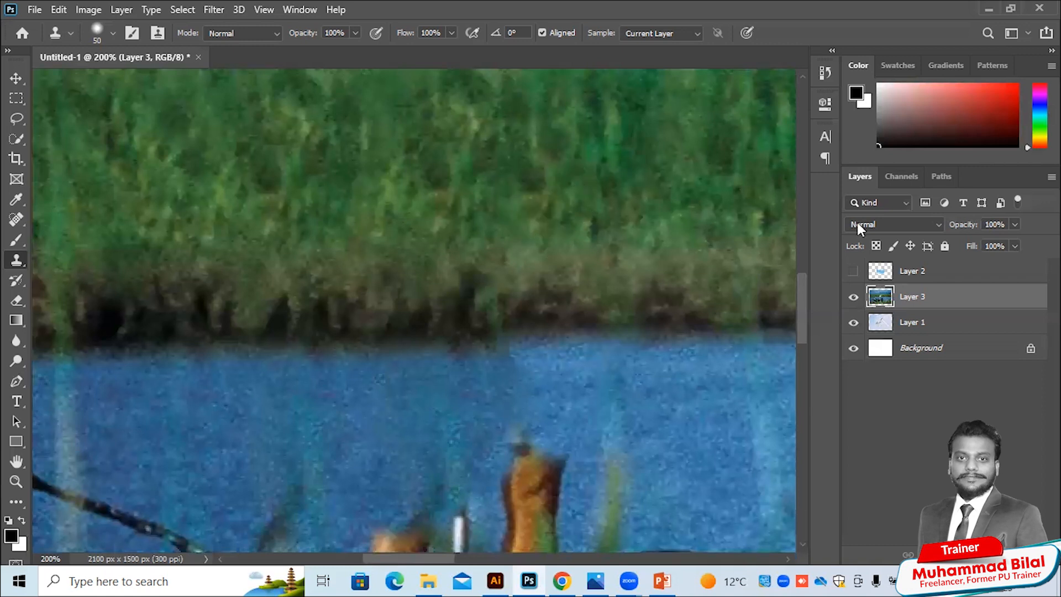
- Reduce the Clone Stamp brush size to 20 px for the detail around the legs
scroll(808, 331, down, 6)
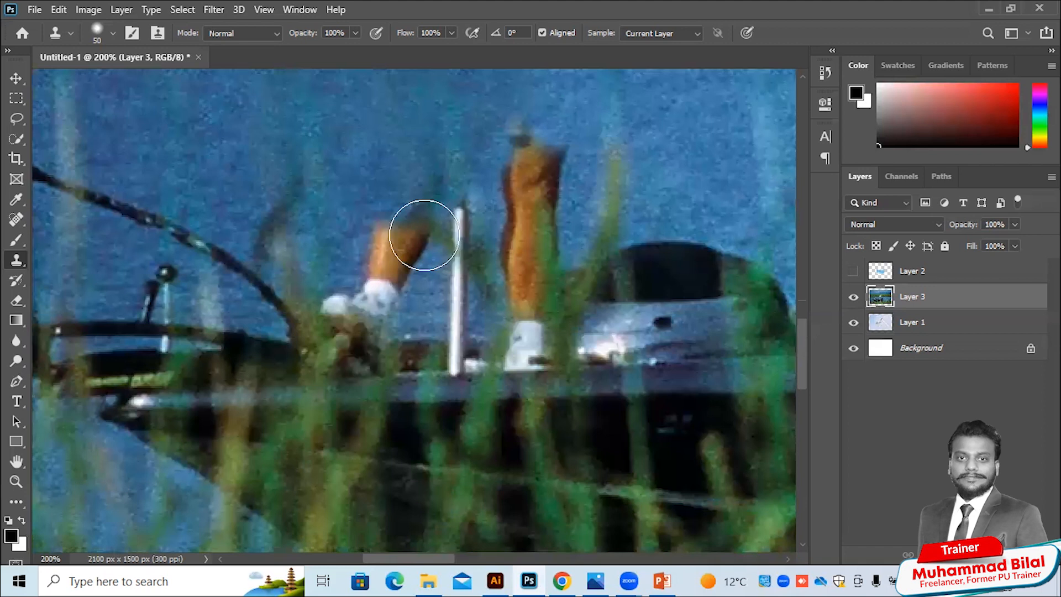
scroll(387, 193, up, 1)
key(ctrl+z)
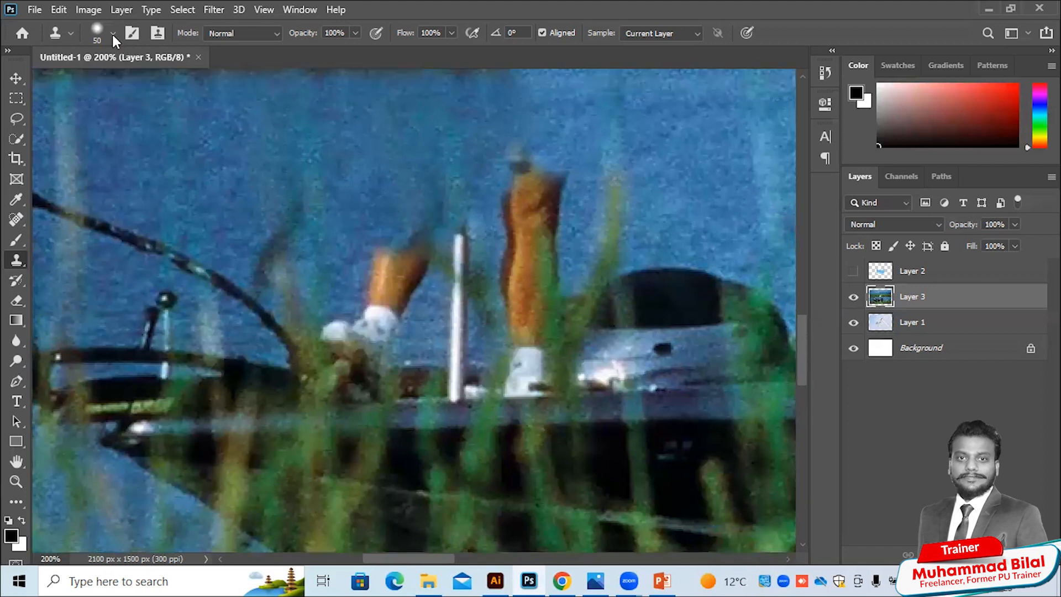
right_click(102, 72)
drag(100, 81, 97, 82)
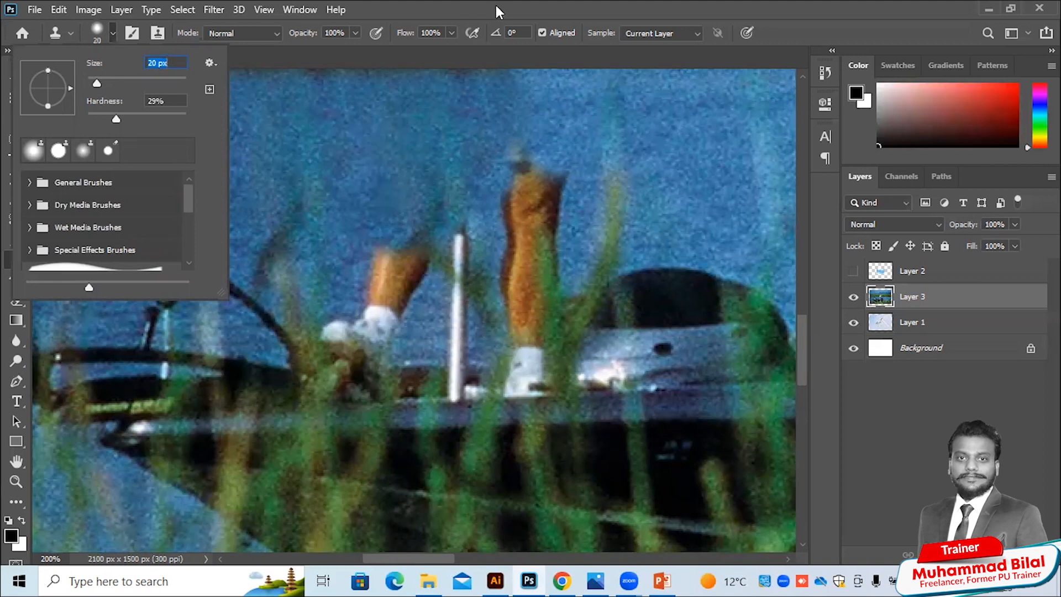
key(Return)
- Clone water over the lower leg and white shoe to the left of the white pole
alt+click(356, 213)
drag(381, 209, 387, 250)
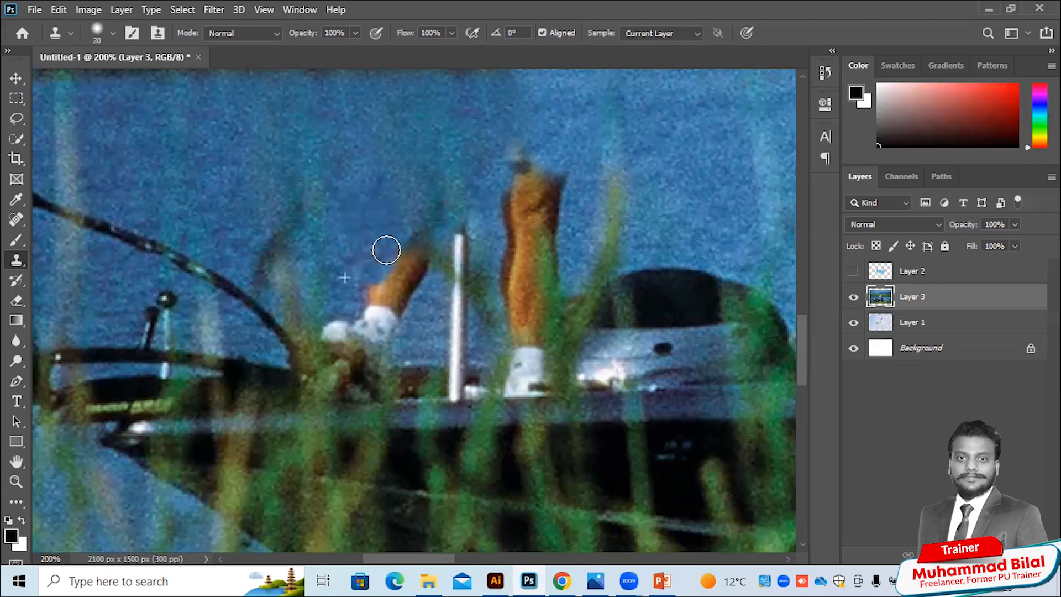
alt+click(344, 209)
mouse_move(679, 190)
mouse_down()
mouse_move(684, 206)
mouse_move(625, 175)
mouse_move(618, 218)
mouse_up()
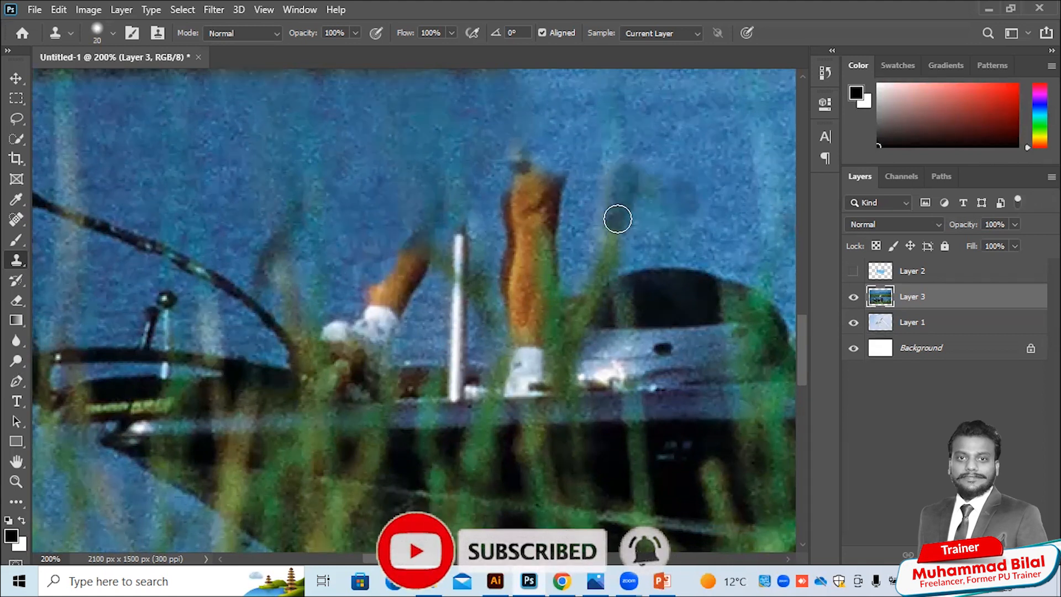
key(ctrl+z)
alt+click(347, 248)
mouse_move(405, 244)
mouse_down()
mouse_move(386, 320)
mouse_move(359, 320)
mouse_move(431, 323)
mouse_move(382, 331)
mouse_move(375, 348)
mouse_move(339, 333)
mouse_move(371, 354)
mouse_move(395, 341)
mouse_move(331, 326)
mouse_move(339, 347)
mouse_up()
- Clone water over the remaining sliver of that leg and the dark reeds on both sides of the white pole
alt+click(431, 323)
alt+click(371, 335)
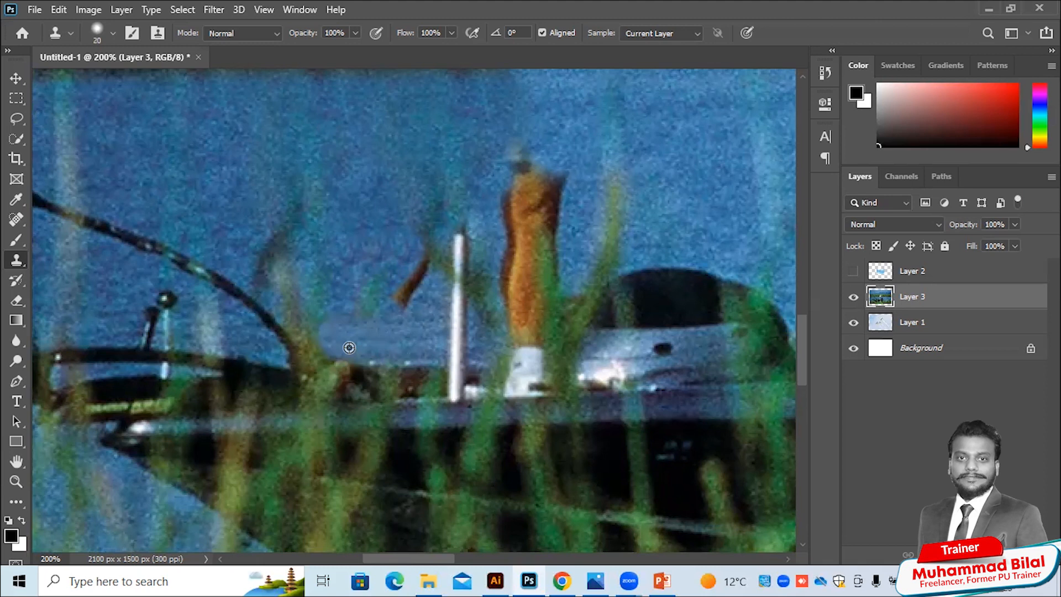
mouse_move(421, 269)
mouse_down()
mouse_move(426, 257)
mouse_move(400, 299)
mouse_up()
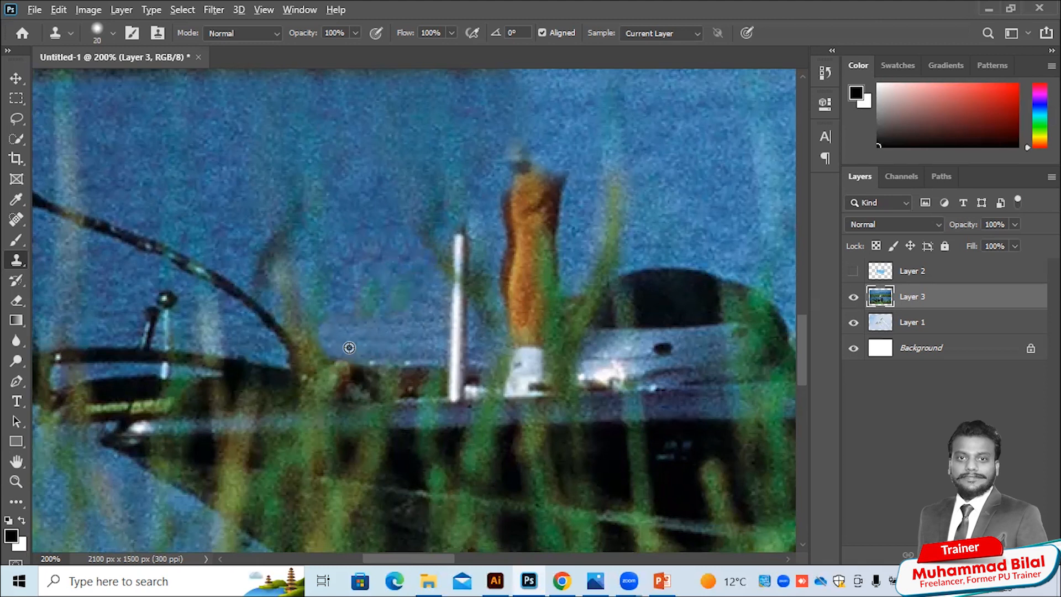
drag(419, 246, 442, 243)
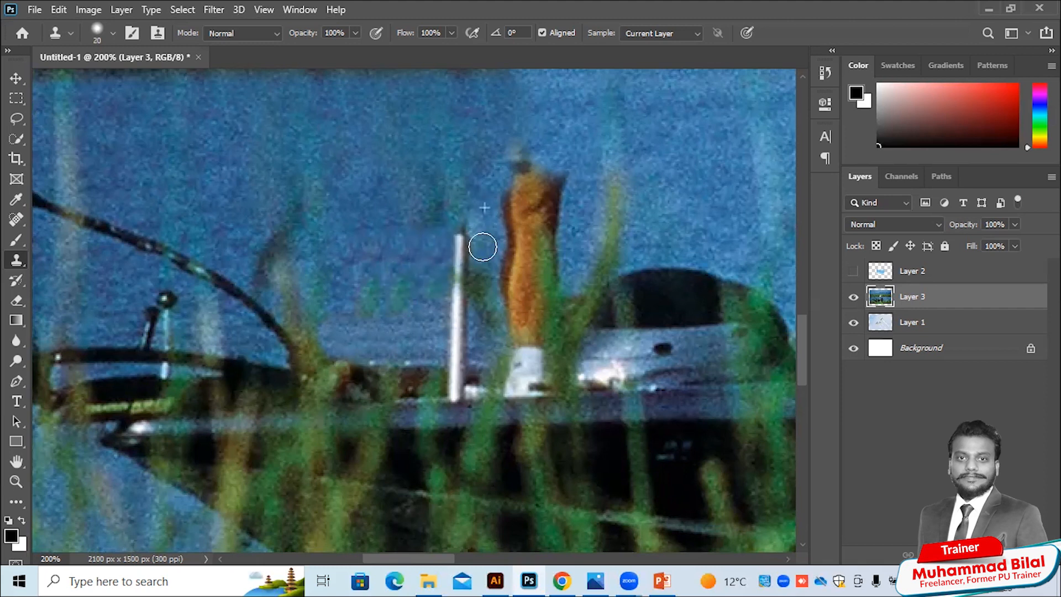
drag(482, 246, 481, 290)
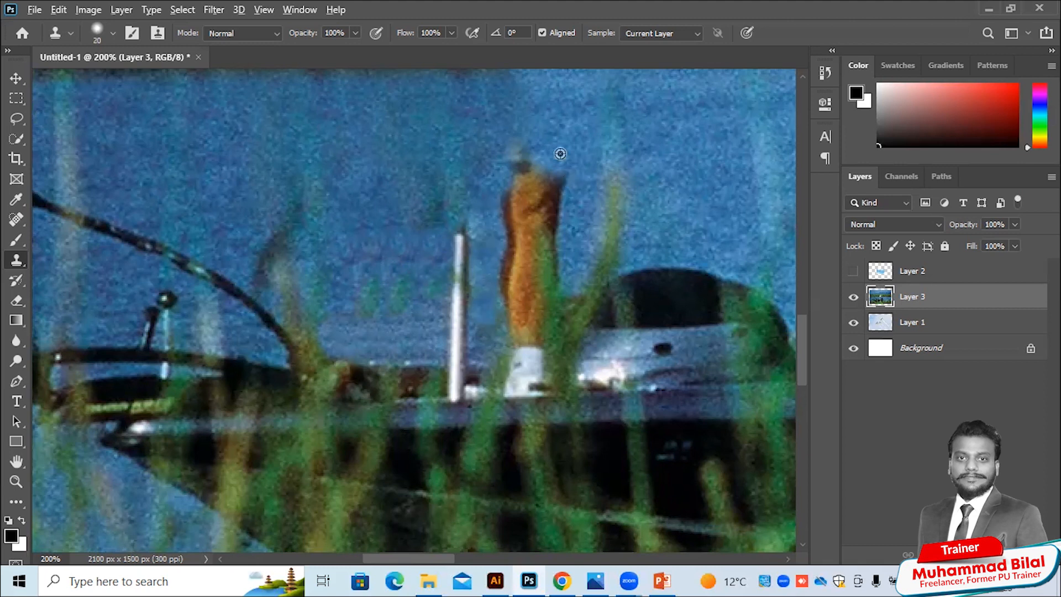
- Clone water over the leg to the right of the white pole down to the ankle, and undo the last dab
alt+click(484, 130)
mouse_move(518, 133)
mouse_down()
mouse_move(506, 163)
mouse_move(537, 160)
mouse_move(503, 198)
mouse_move(519, 209)
mouse_move(521, 197)
mouse_move(519, 247)
mouse_up()
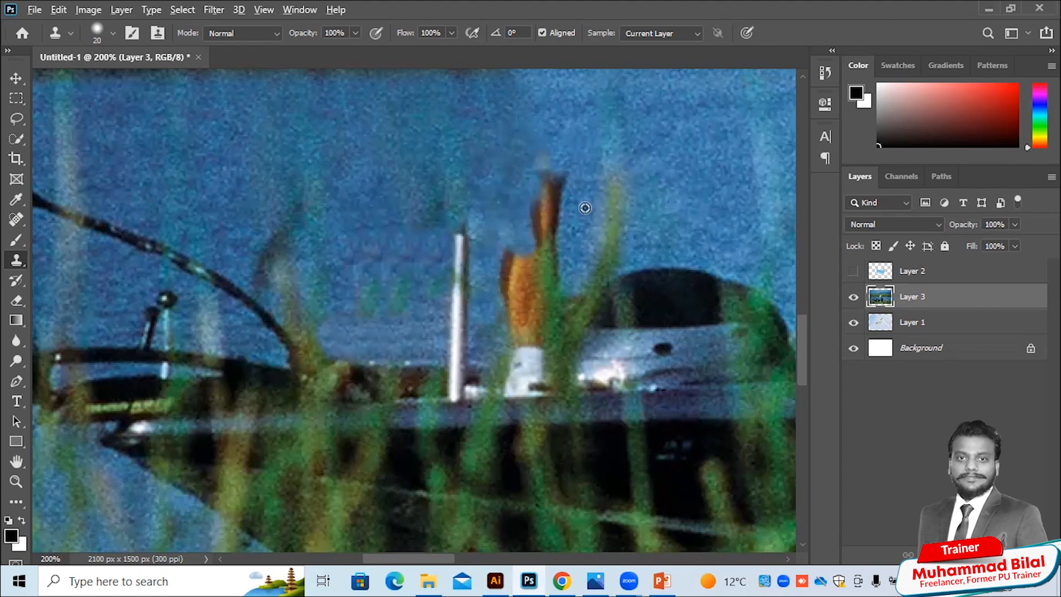
mouse_move(555, 206)
mouse_down()
mouse_move(554, 173)
mouse_move(561, 227)
mouse_move(549, 223)
mouse_move(547, 170)
mouse_move(535, 215)
mouse_move(544, 250)
mouse_up()
alt+click(513, 187)
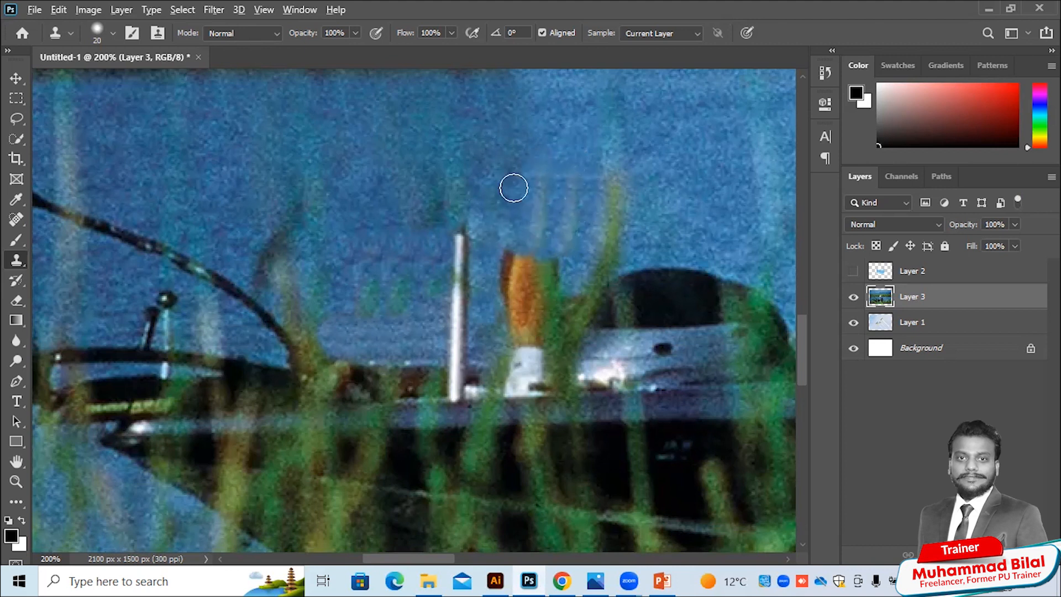
mouse_move(529, 184)
mouse_down()
mouse_move(543, 213)
mouse_move(561, 211)
mouse_move(566, 186)
mouse_move(572, 238)
mouse_move(488, 262)
mouse_move(498, 324)
mouse_move(515, 284)
mouse_move(537, 271)
mouse_move(524, 321)
mouse_up()
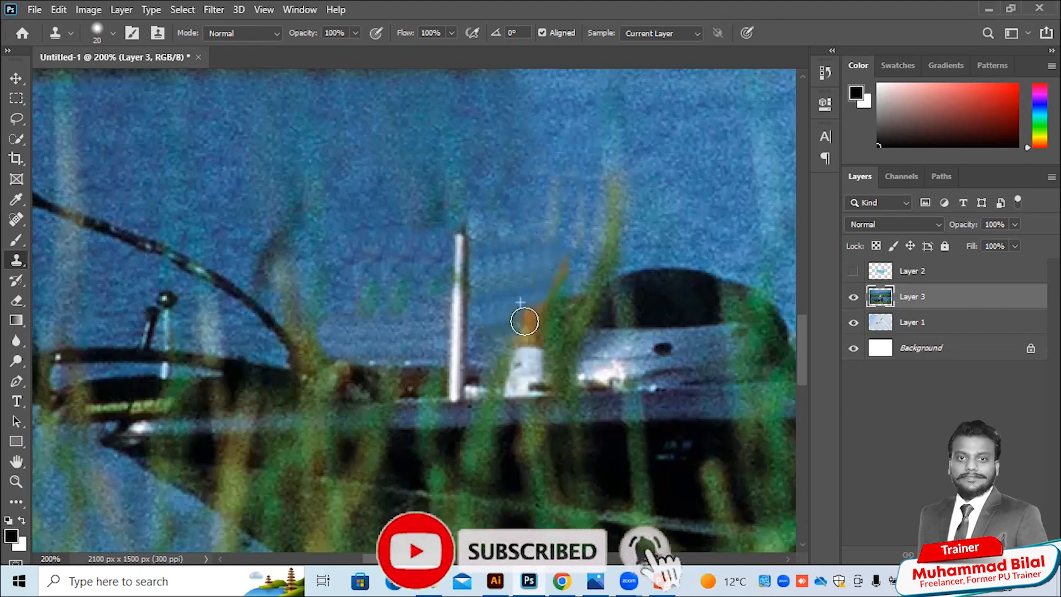
click(524, 322)
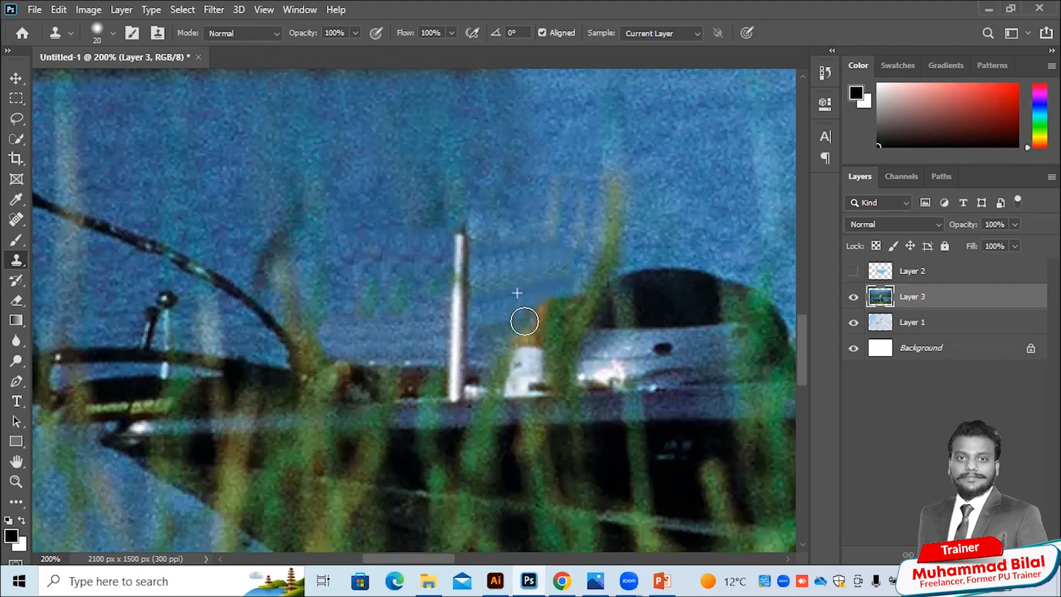
key(ctrl+z)
- Clone water over the remaining ankle and the boat's deck edge over the white shoe right of the pole
click(543, 313)
mouse_move(530, 345)
mouse_down()
mouse_move(517, 341)
mouse_move(529, 338)
mouse_move(515, 359)
mouse_up()
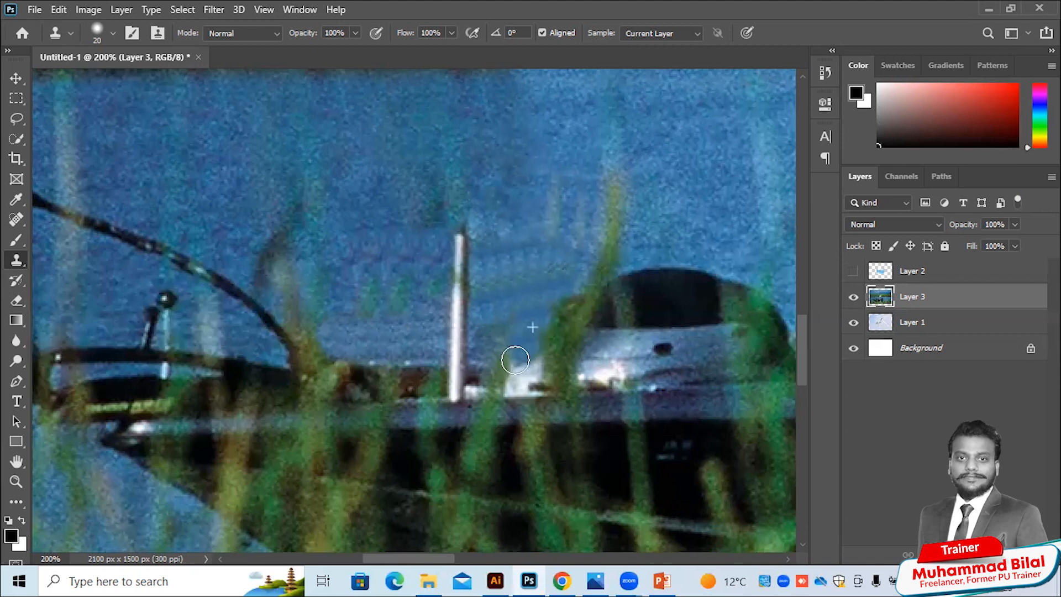
alt+click(411, 366)
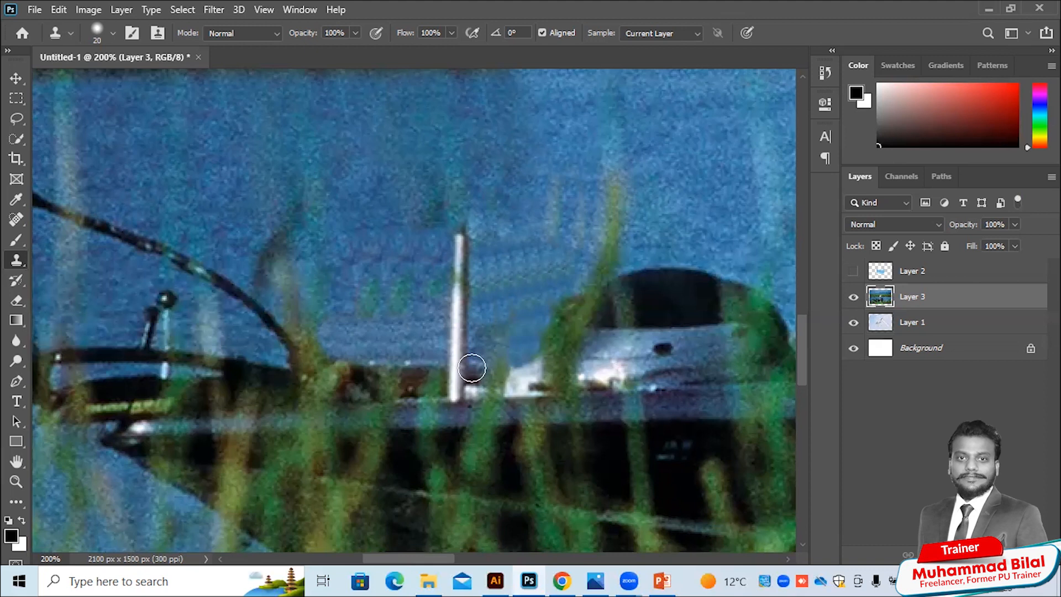
drag(525, 368, 503, 370)
alt+click(408, 367)
mouse_move(491, 368)
mouse_down()
mouse_move(507, 380)
mouse_move(477, 386)
mouse_move(525, 370)
mouse_move(501, 385)
mouse_up()
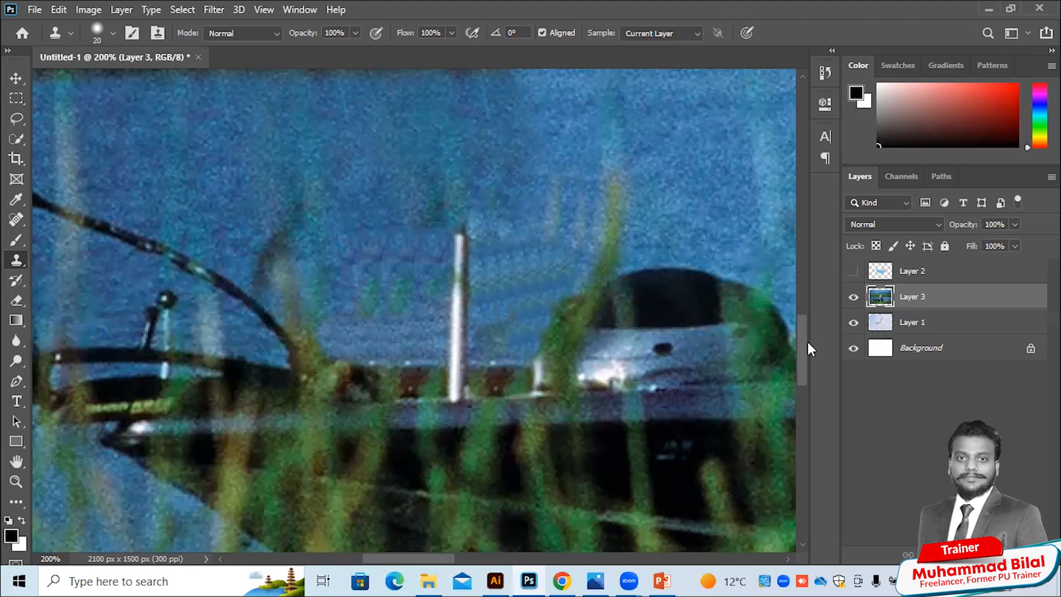
drag(803, 346, 807, 323)
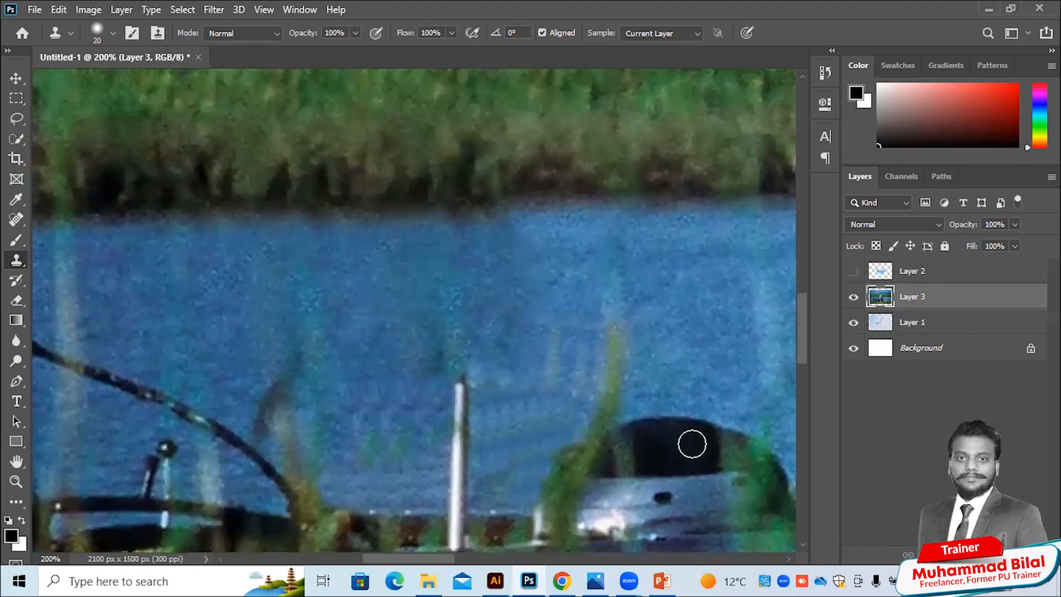
- Clone nearby water over the diagonal fishing line to the right of the Mercury motor
drag(448, 558, 559, 542)
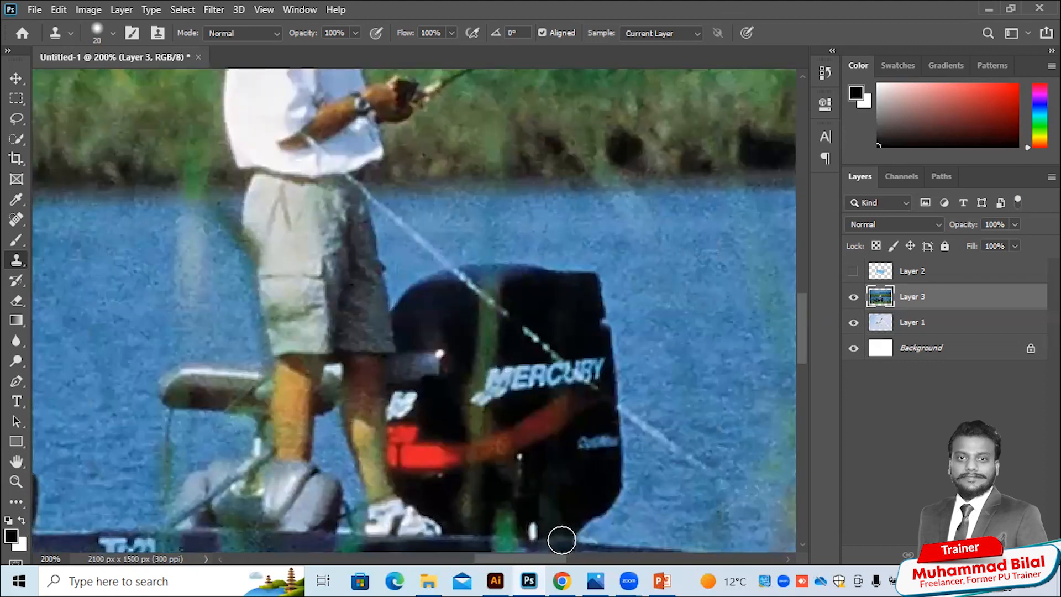
click(696, 363)
alt+click(722, 439)
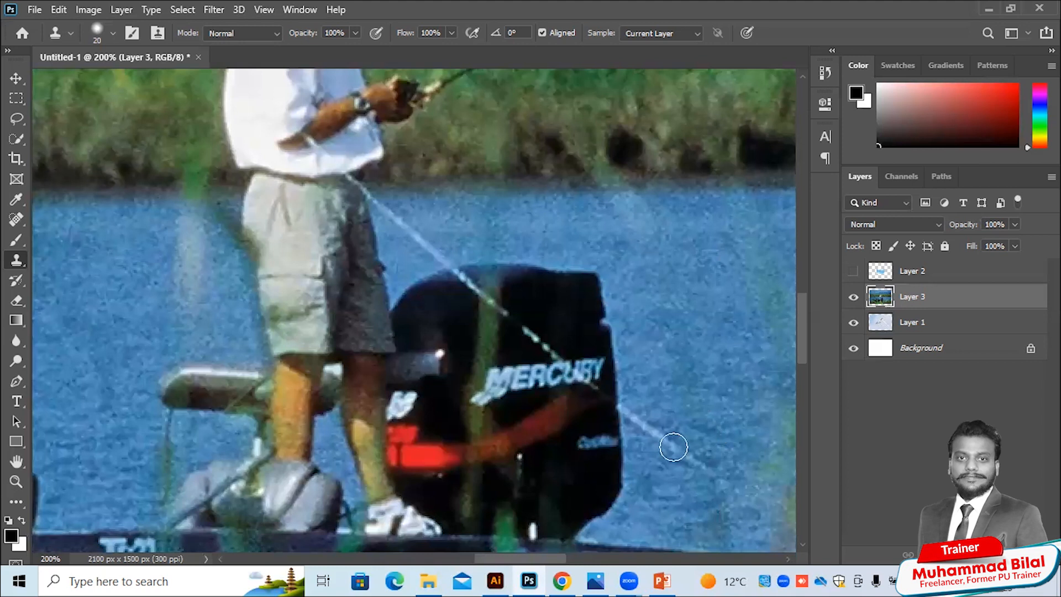
mouse_move(696, 467)
mouse_down()
mouse_move(627, 402)
mouse_move(631, 412)
mouse_up()
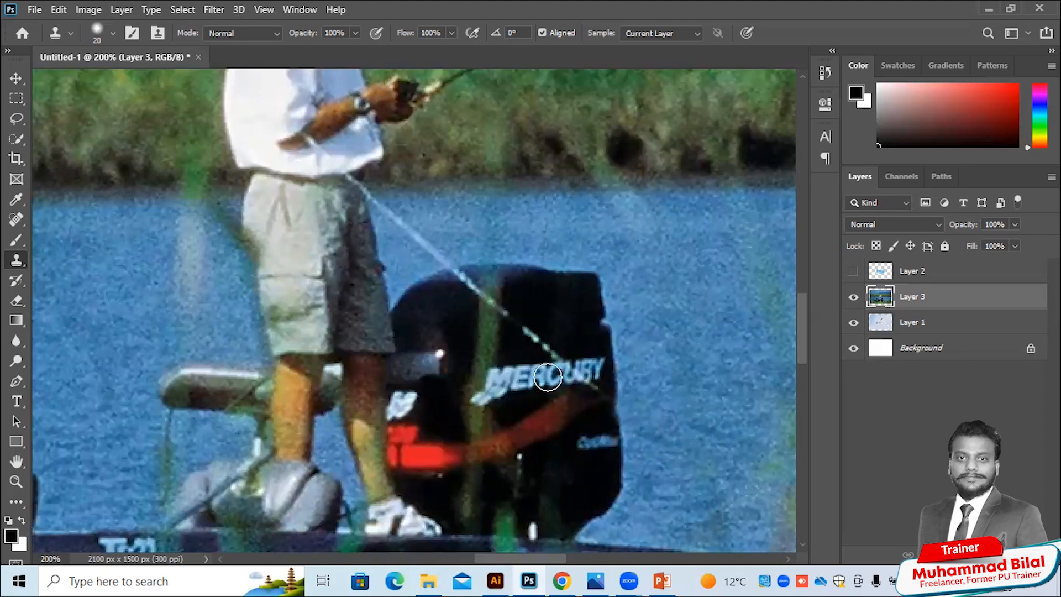
- Reduce the Clone Stamp brush to 9 px and clone over the fishing line where it crosses the motor's upper edge
key(ctrl+plus)
key(ctrl+plus)
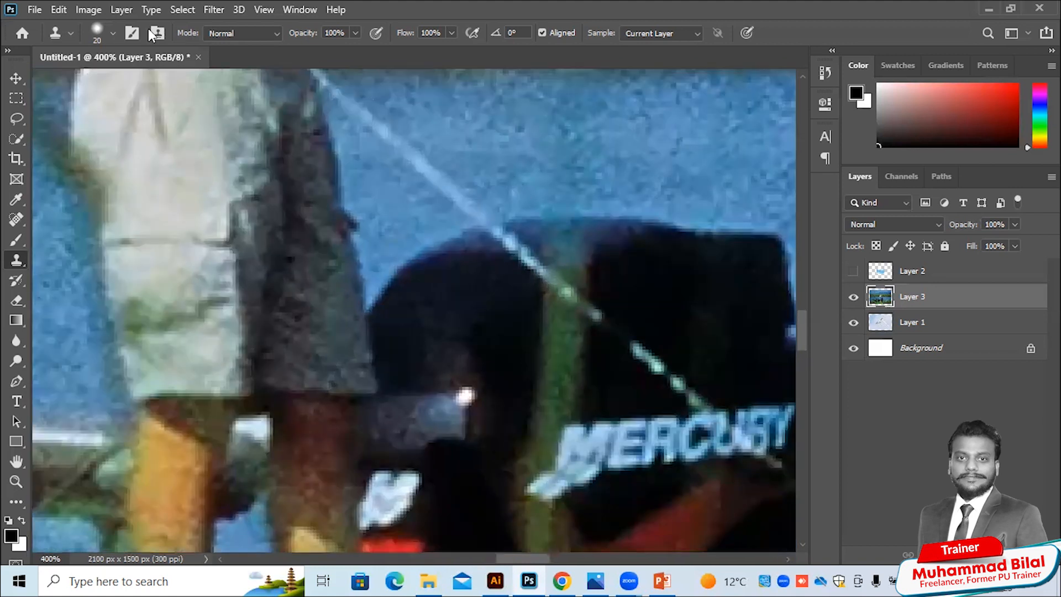
click(113, 33)
drag(95, 78, 91, 77)
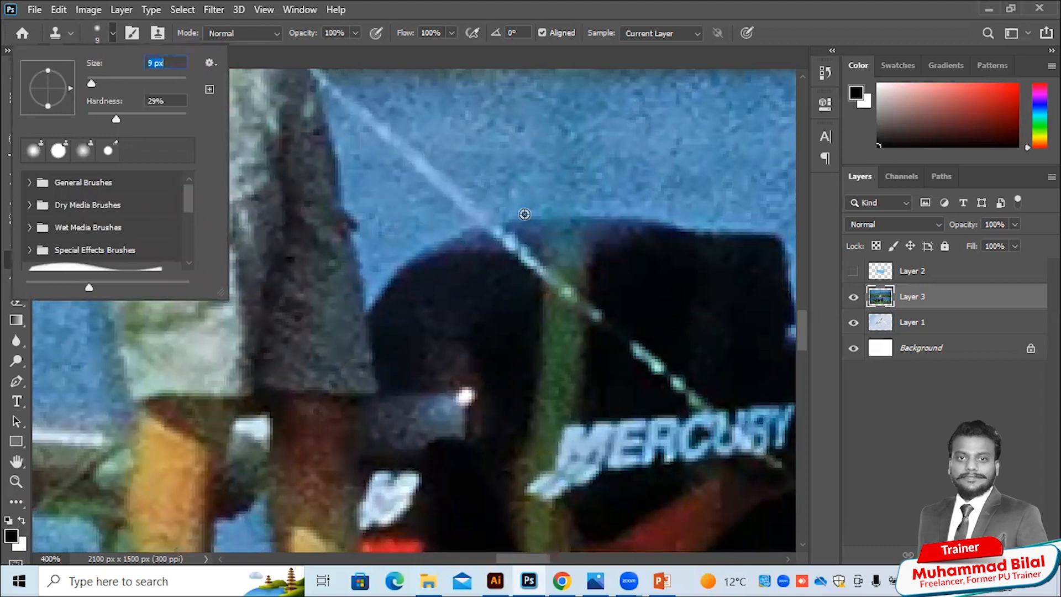
key(Return)
drag(498, 219, 521, 249)
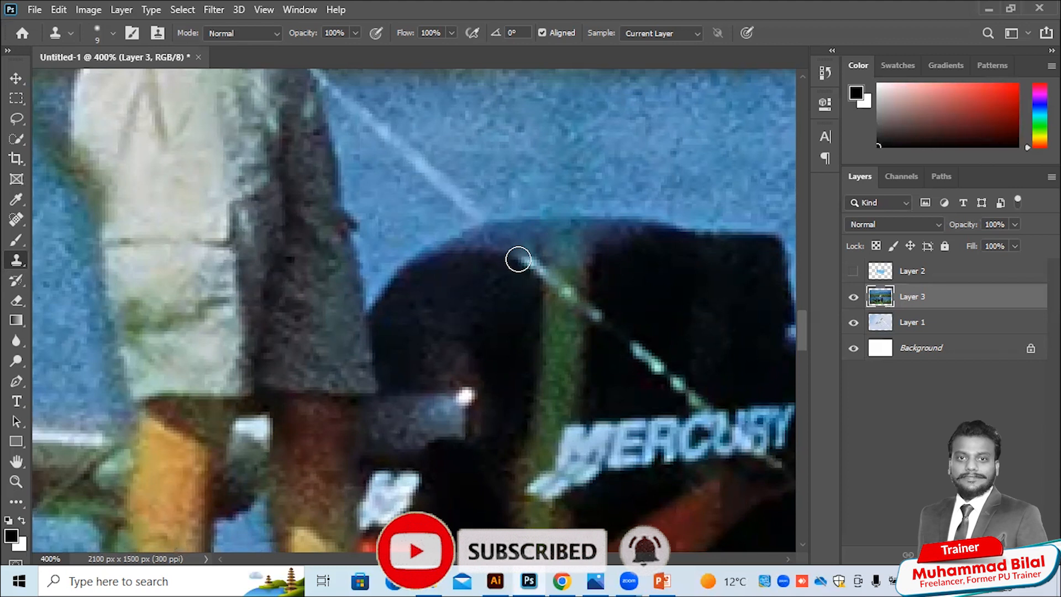
- Clone the black motor cover over the fishing line from the motor's upper edge down to the MERCURY lettering
drag(518, 259, 522, 260)
alt+click(482, 249)
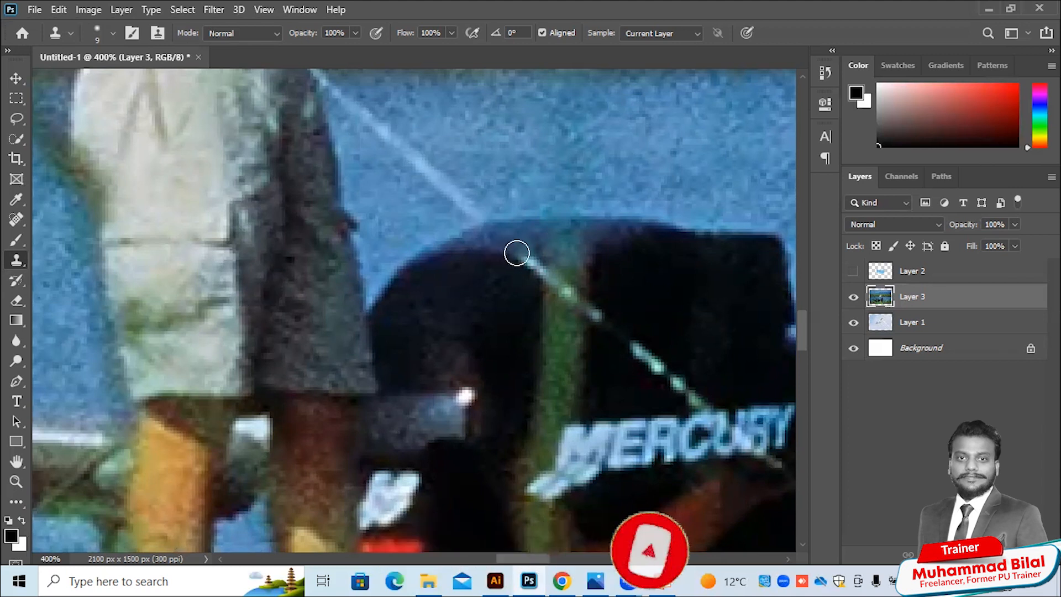
mouse_move(518, 254)
mouse_down()
mouse_move(542, 297)
mouse_move(544, 280)
mouse_move(559, 281)
mouse_move(571, 307)
mouse_move(697, 382)
mouse_move(678, 392)
mouse_move(703, 400)
mouse_up()
alt+click(541, 332)
- Clone the red stripe over the remaining bits of fishing line just below the MERCURY lettering
drag(529, 559, 552, 558)
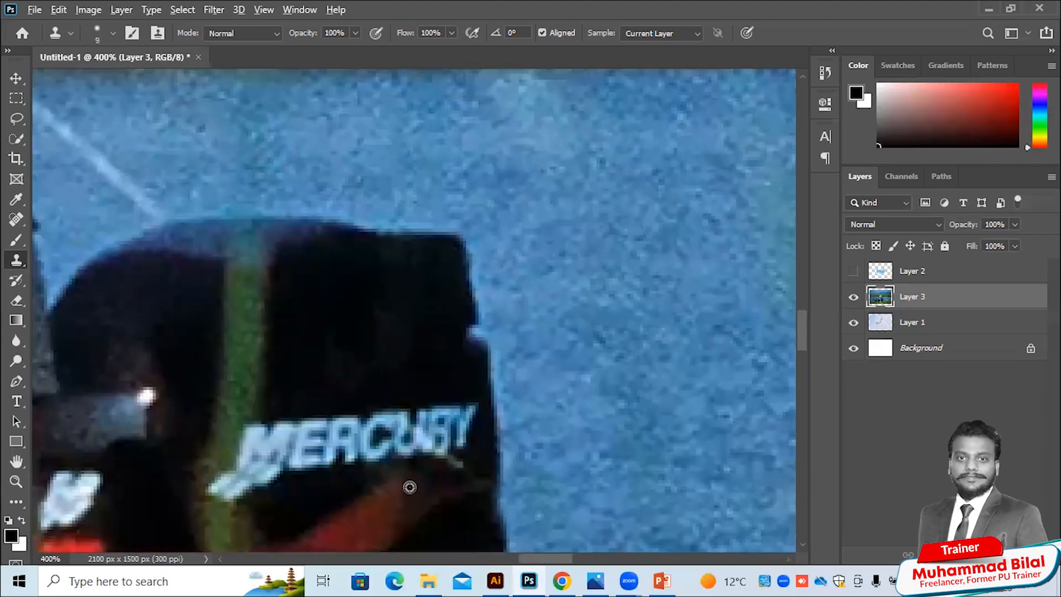
alt+click(400, 533)
click(466, 481)
mouse_move(465, 480)
mouse_down()
mouse_move(450, 464)
mouse_move(431, 483)
mouse_move(402, 483)
mouse_move(407, 507)
mouse_move(447, 487)
mouse_up()
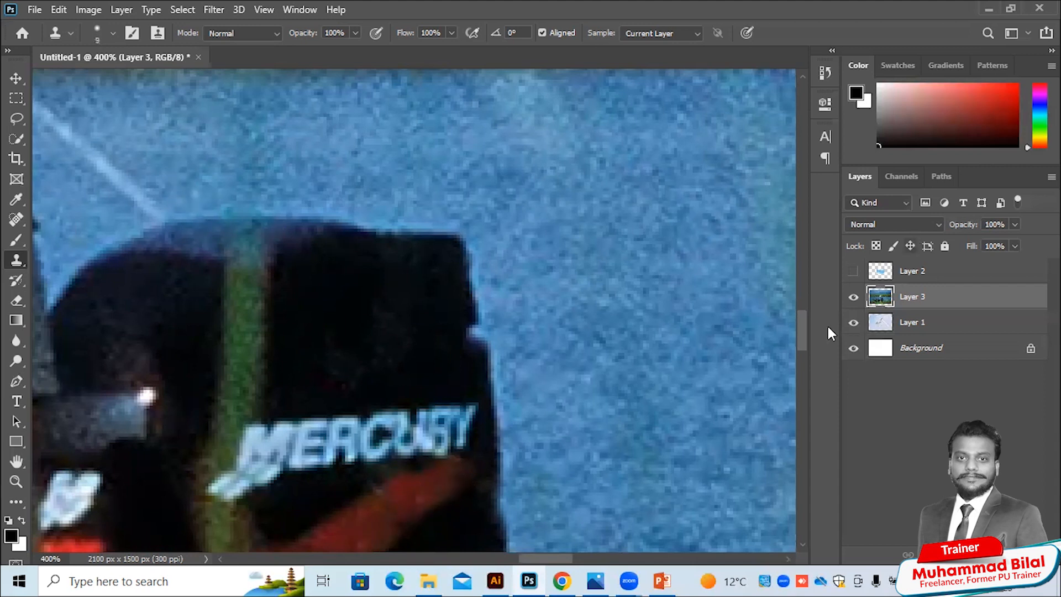
- Clone shirt fabric over the fishing line crossing the angler's white shirt below his forearm
scroll(803, 314, up, 3)
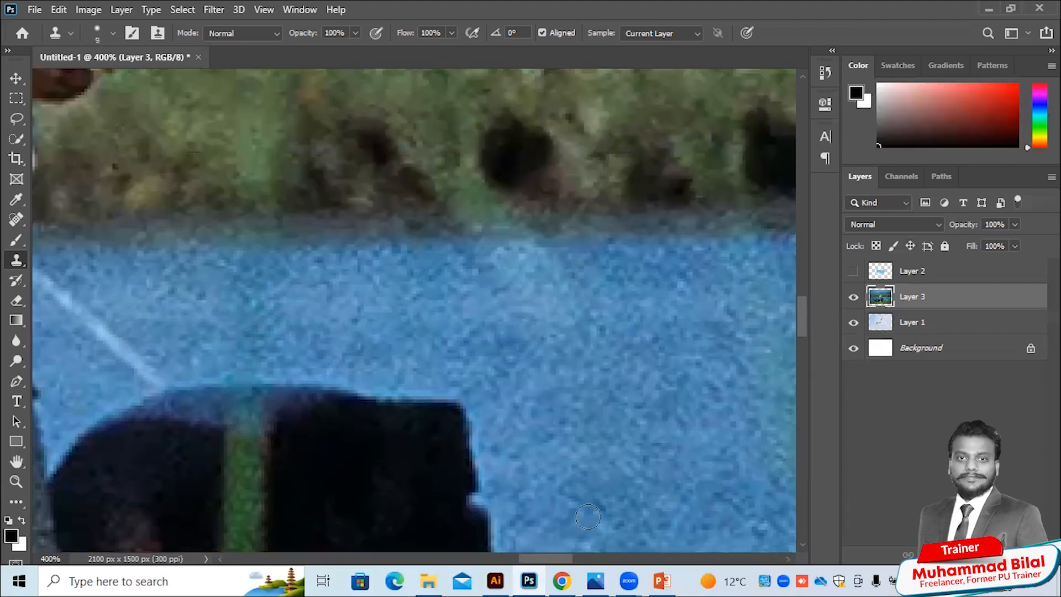
drag(562, 558, 535, 560)
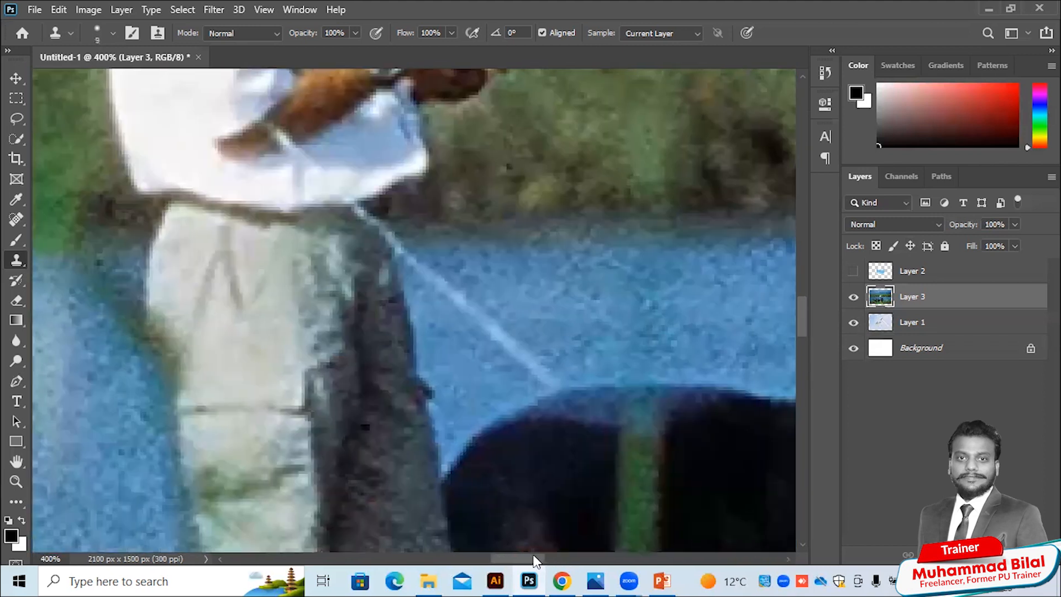
click(326, 123)
mouse_move(300, 150)
mouse_down()
mouse_move(336, 185)
mouse_move(354, 168)
mouse_up()
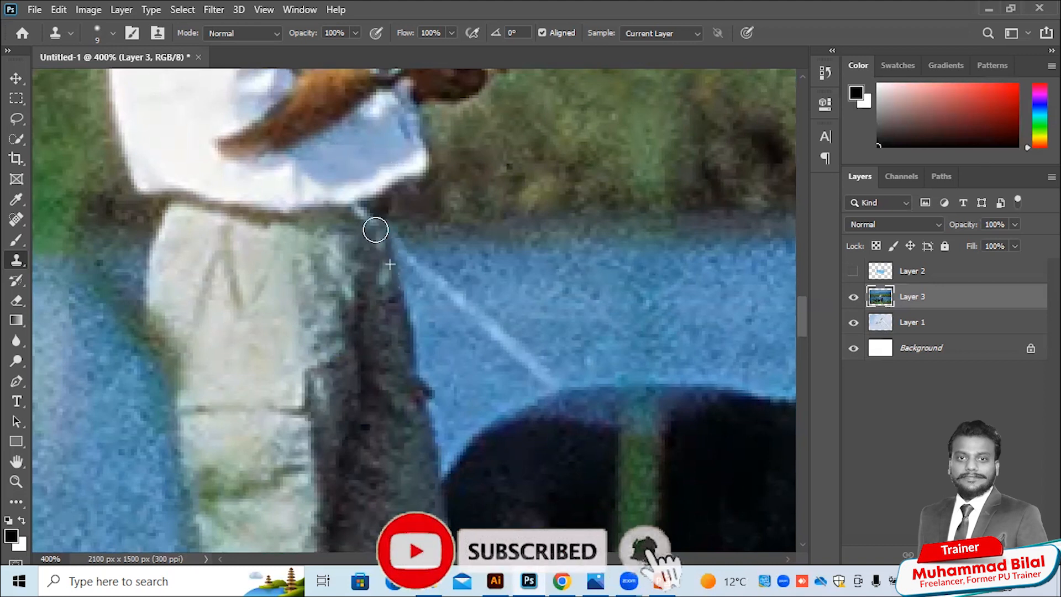
- Clone over the fishing line between the angler's shorts and the motor, and repair the shoreline edge beside his waist
mouse_move(362, 218)
mouse_down()
mouse_move(399, 236)
mouse_move(447, 295)
mouse_move(473, 299)
mouse_move(461, 306)
mouse_move(513, 343)
mouse_move(526, 363)
mouse_up()
alt+click(541, 302)
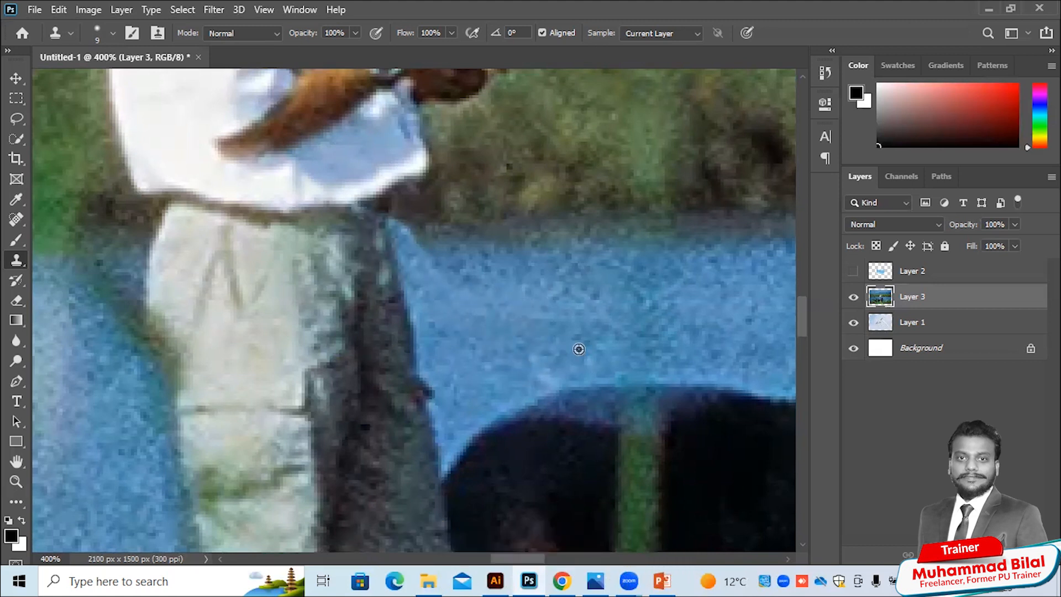
alt+click(472, 230)
drag(417, 228, 399, 225)
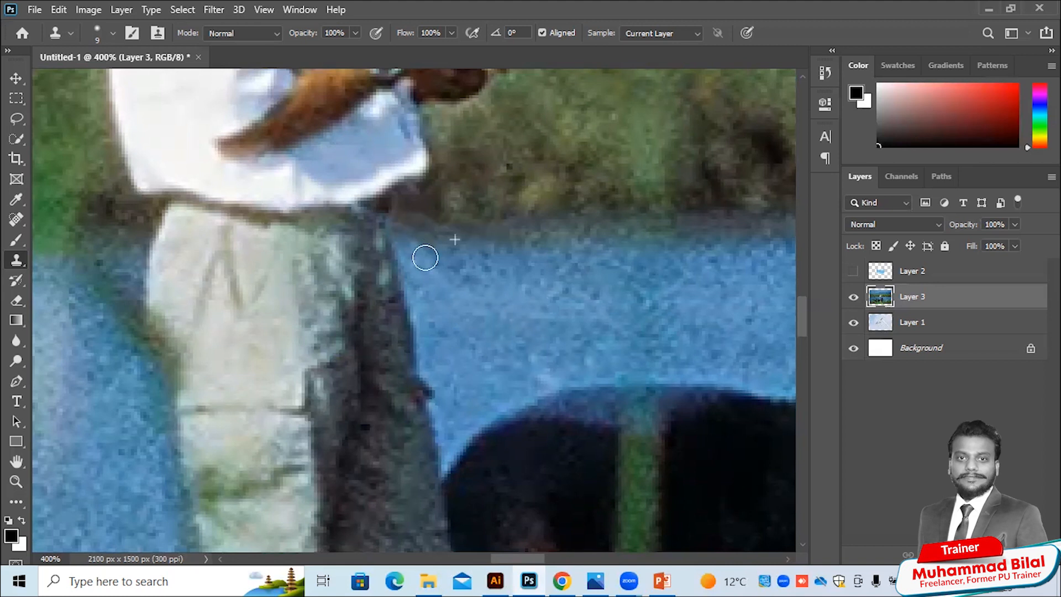
key(ctrl+0)
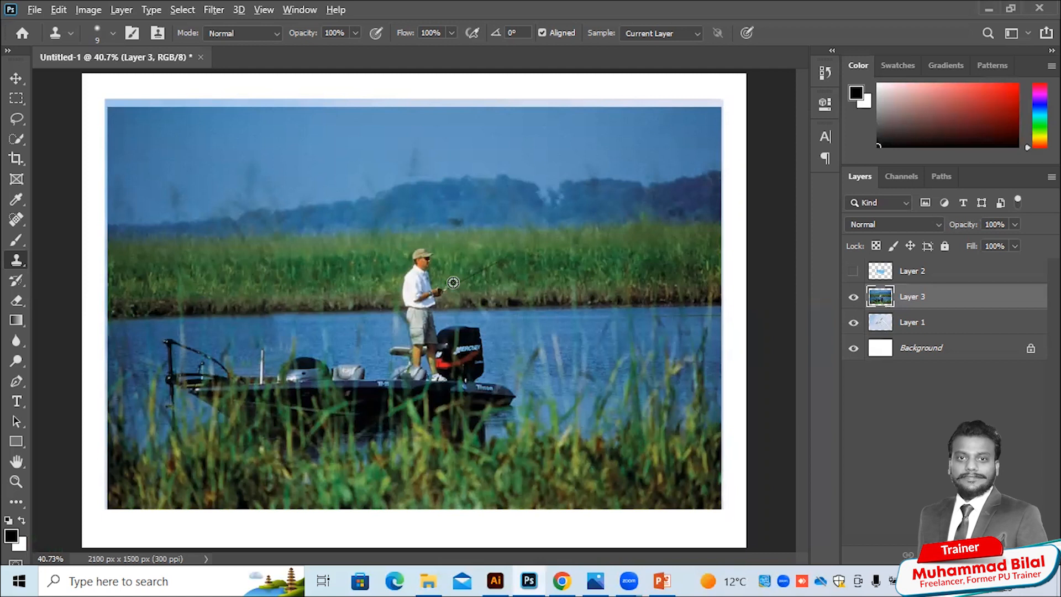
- Switch to Chrome and search Google Images for "shirt"
key(alt+Tab)
key(alt+Tab)
key(alt+Tab)
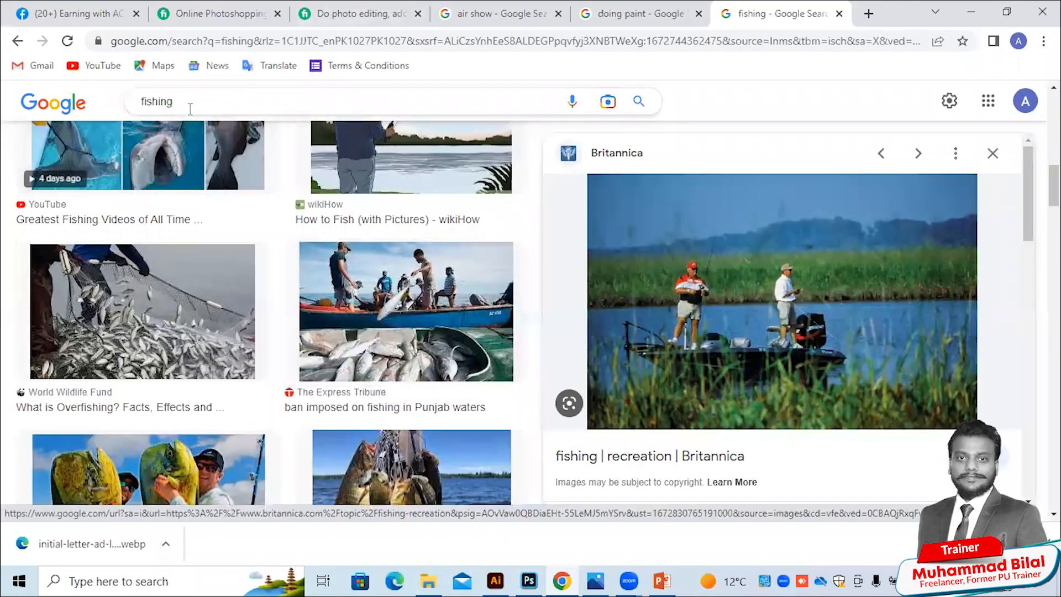
key(ctrl+a)
text(shirt)
key(Return)
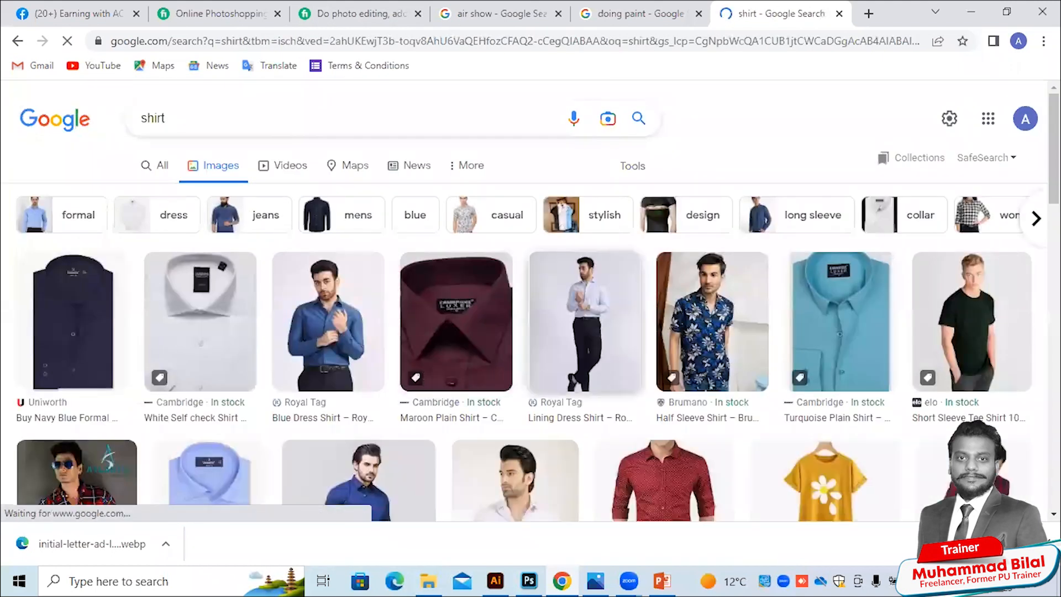
- Copy the red dotted shirt image from Daraz.pk and paste it into the Photoshop document above the fishing photo
scroll(525, 320, down, 4)
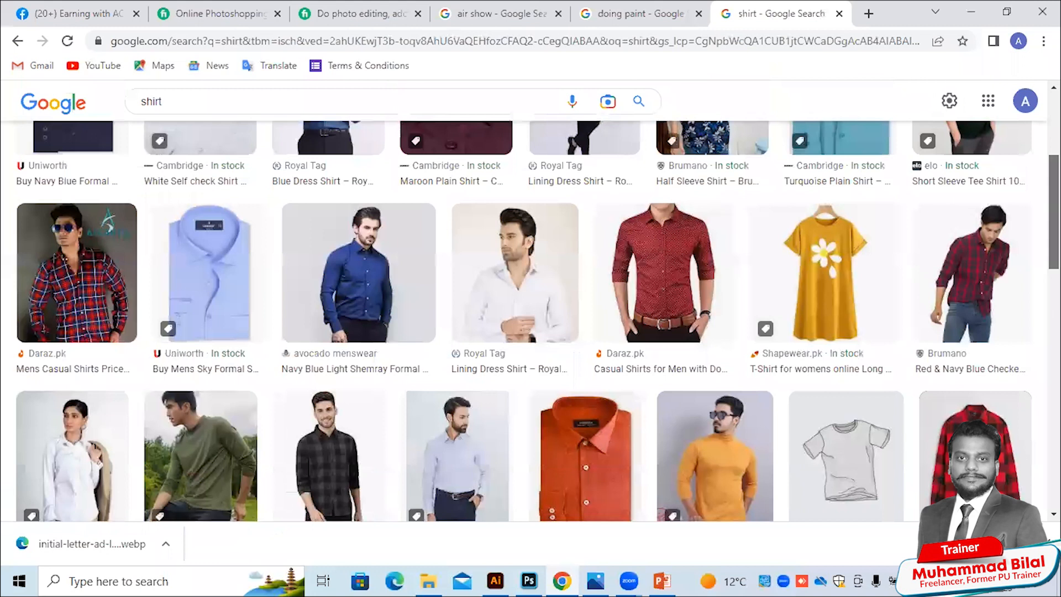
click(702, 275)
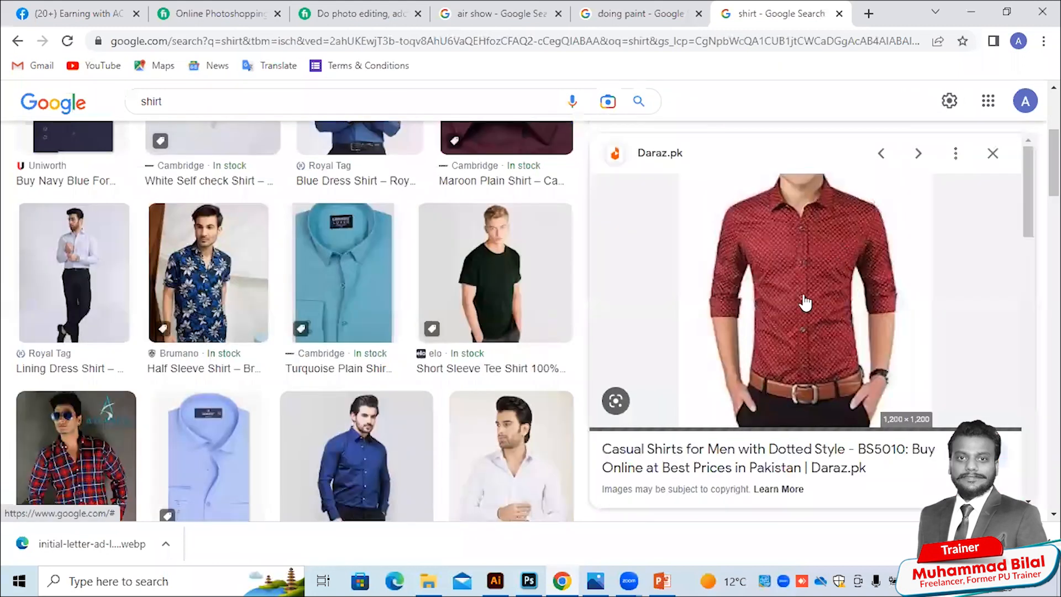
right_click(807, 283)
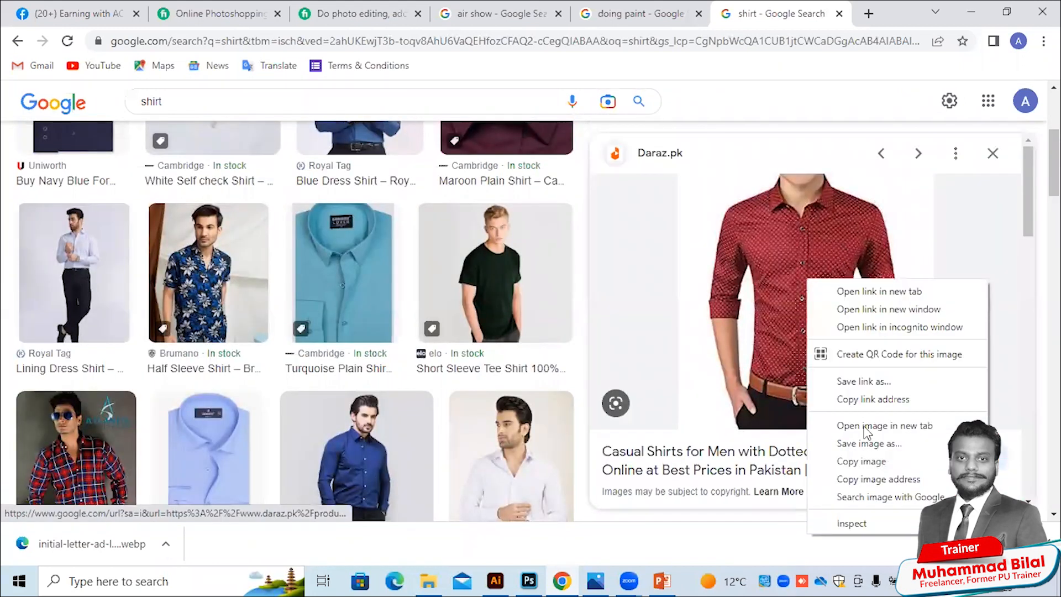
click(874, 461)
key(alt+Tab)
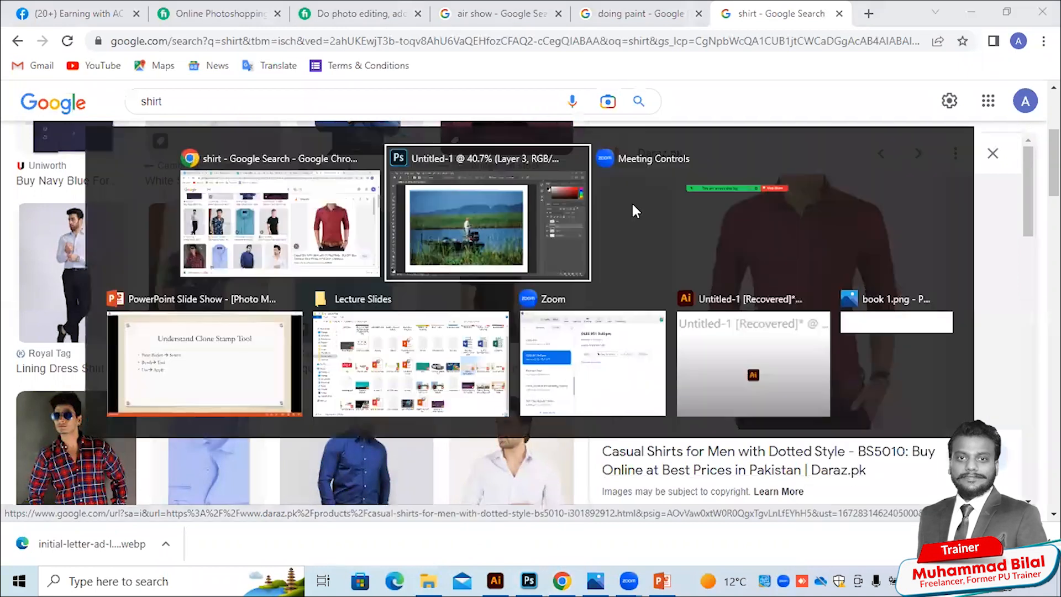
key(ctrl+v)
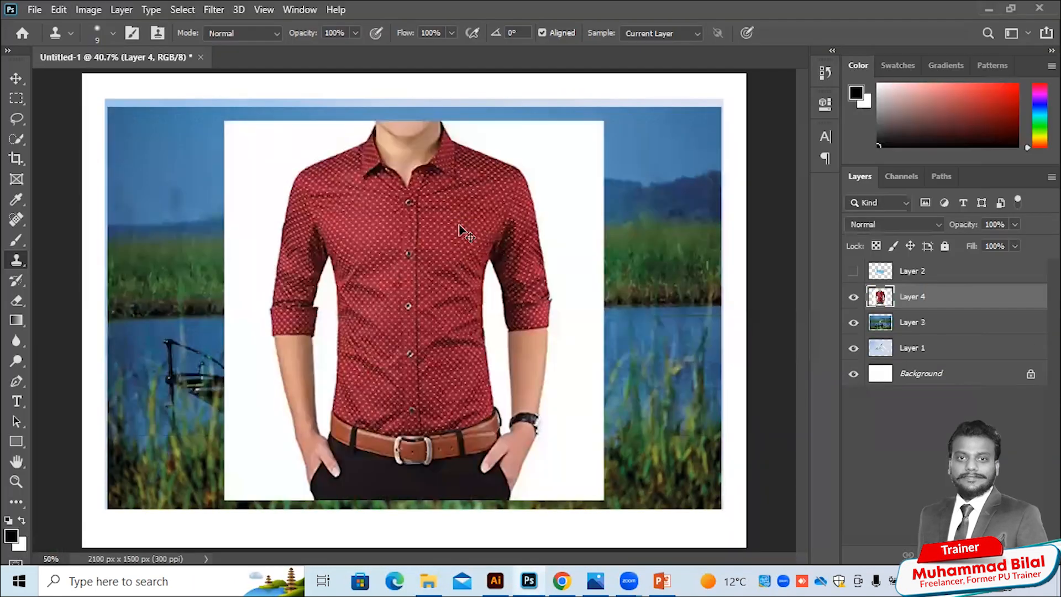
- Try to clone dotted fabric sampled around the shirt's third button over that button, and undo the strokes
key(ctrl+plus)
key(ctrl+plus)
key(ctrl+plus)
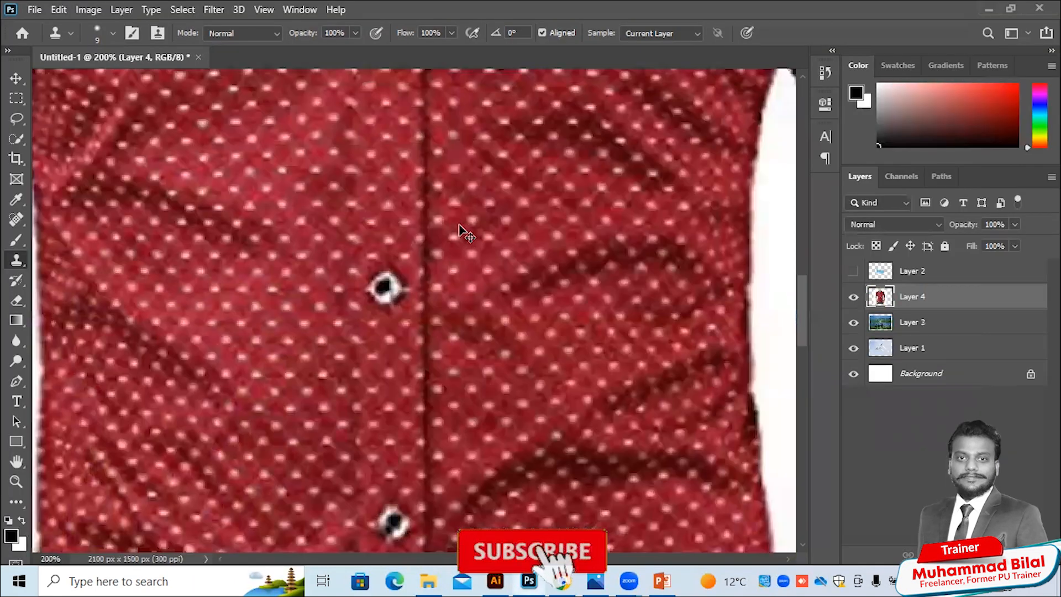
key(ctrl+plus)
alt+click(389, 338)
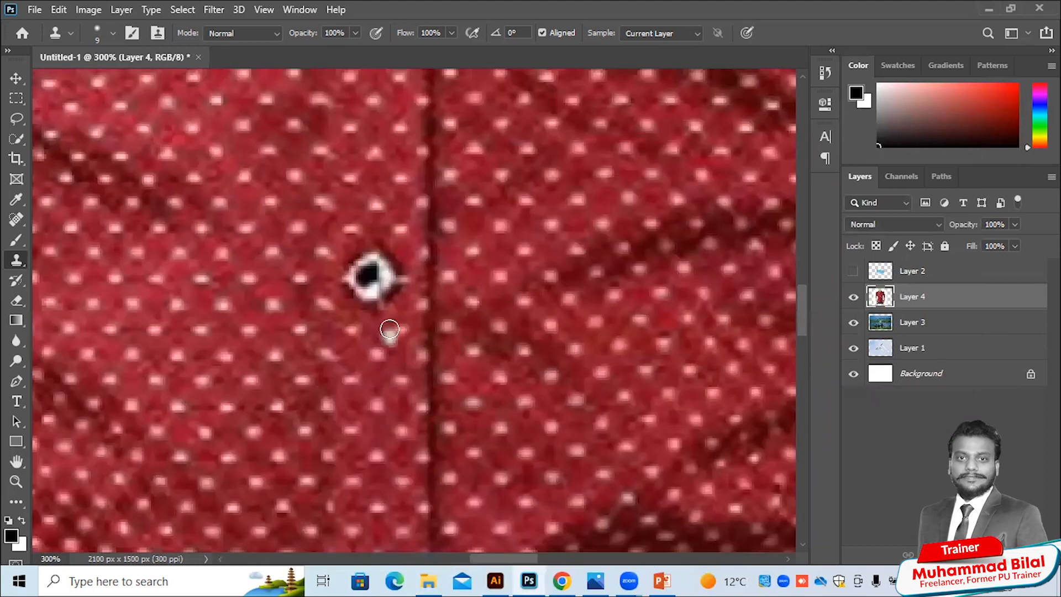
alt+click(375, 200)
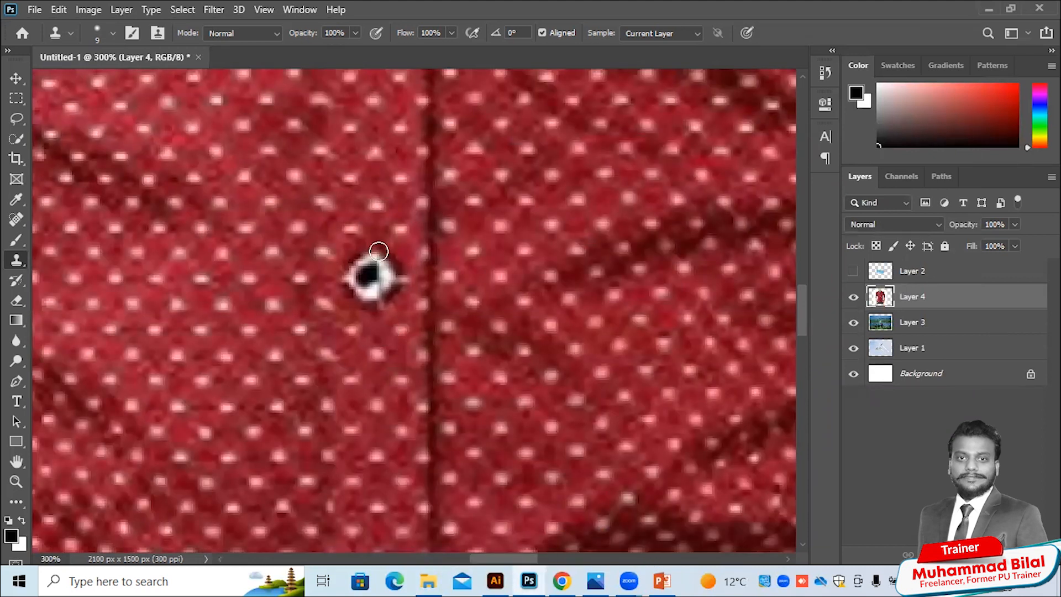
mouse_move(348, 260)
mouse_down()
mouse_move(391, 254)
mouse_move(371, 269)
mouse_move(368, 299)
mouse_move(386, 283)
mouse_move(350, 275)
mouse_up()
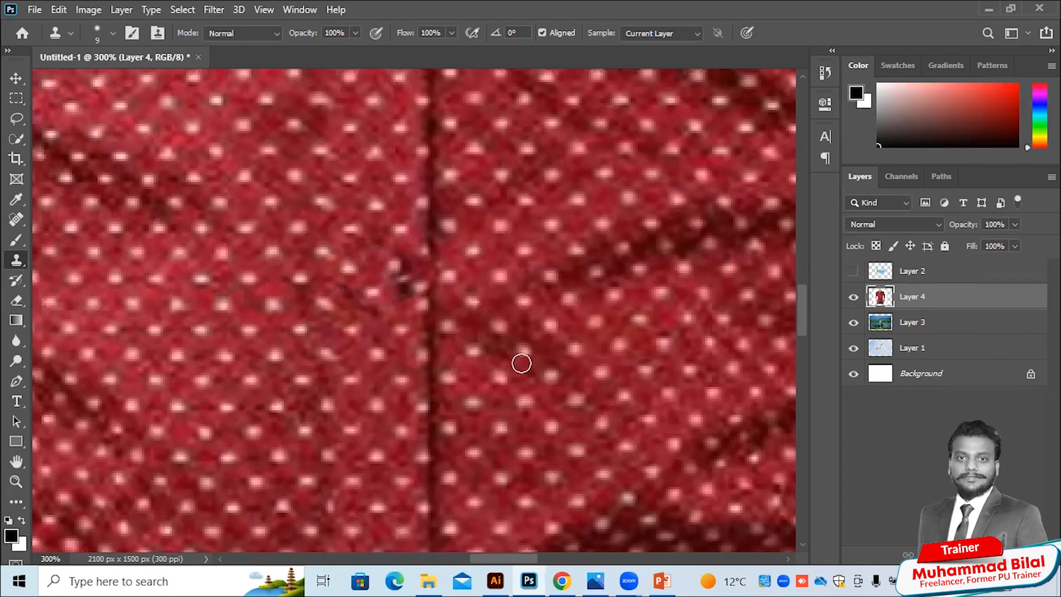
key(ctrl+z)
key(ctrl+z)
key(ctrl+z)
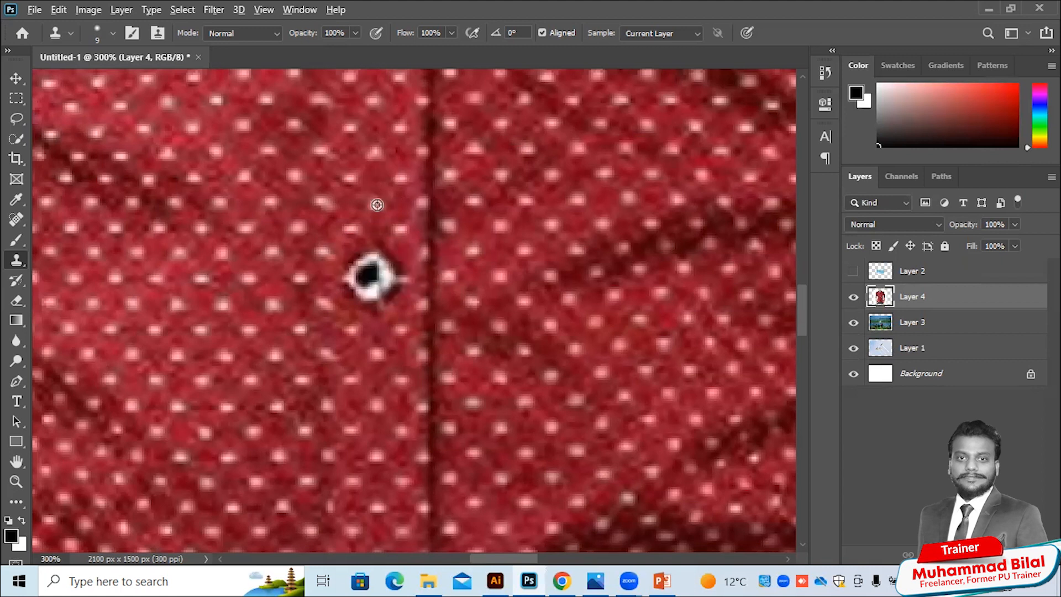
- Clone dotted fabric sampled just below each button over the shirt's third and fourth buttons
alt+click(378, 353)
mouse_move(381, 305)
mouse_down()
mouse_move(344, 277)
mouse_move(385, 305)
mouse_move(391, 298)
mouse_move(363, 261)
mouse_move(385, 260)
mouse_move(390, 279)
mouse_move(408, 279)
mouse_move(378, 248)
mouse_move(350, 264)
mouse_up()
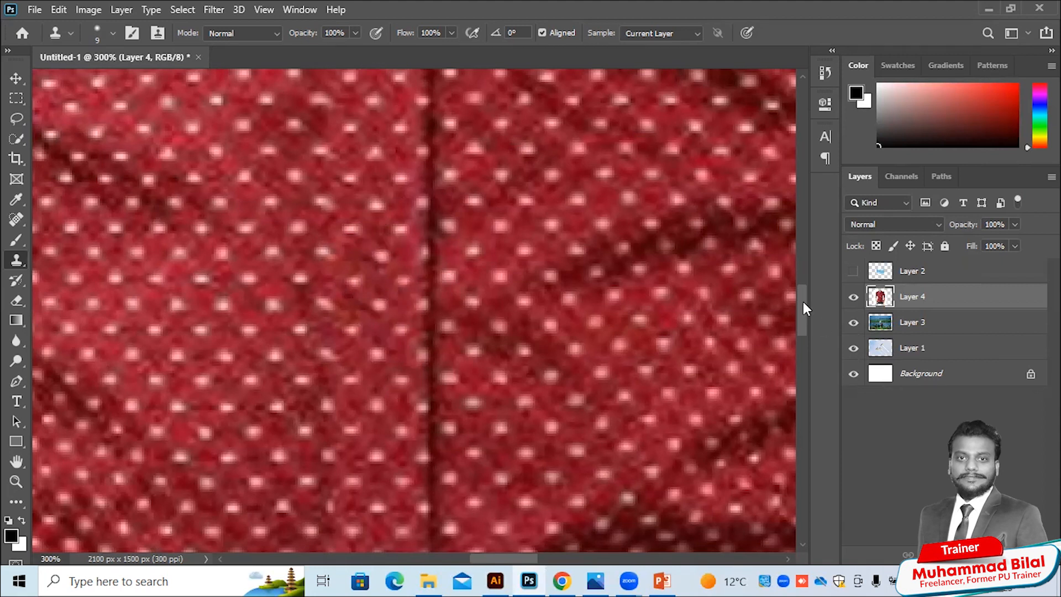
scroll(810, 351, down, 3)
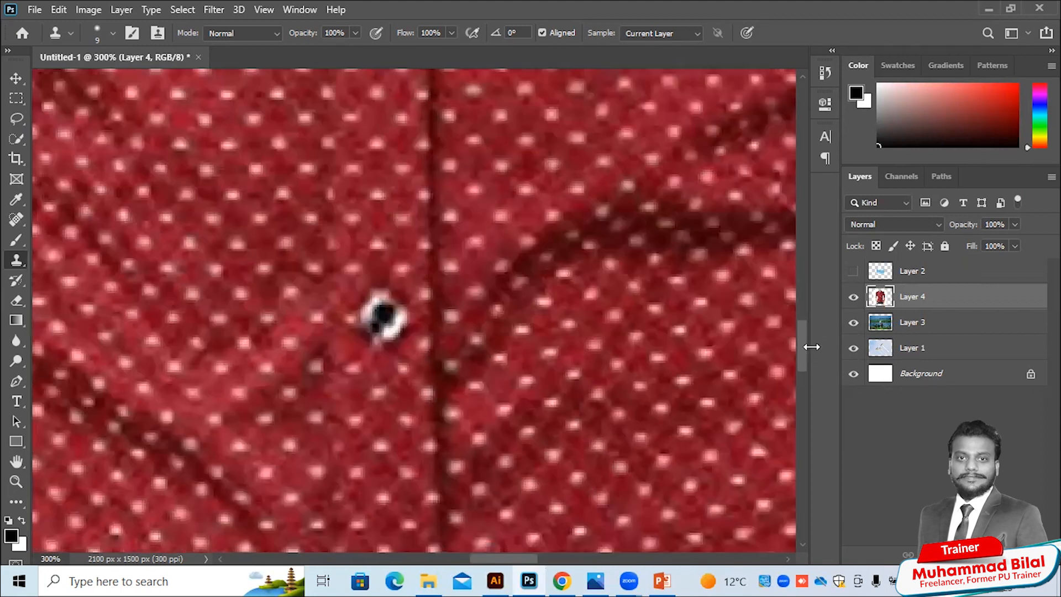
scroll(429, 232, down, 2)
alt+click(382, 290)
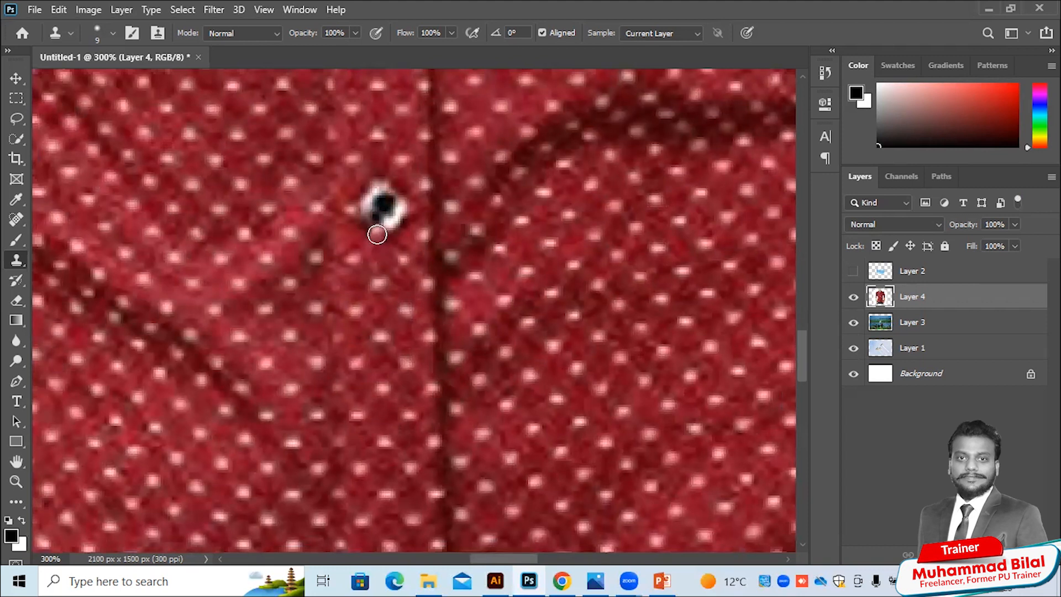
mouse_move(372, 213)
mouse_down()
mouse_move(400, 213)
mouse_move(370, 193)
mouse_move(402, 210)
mouse_up()
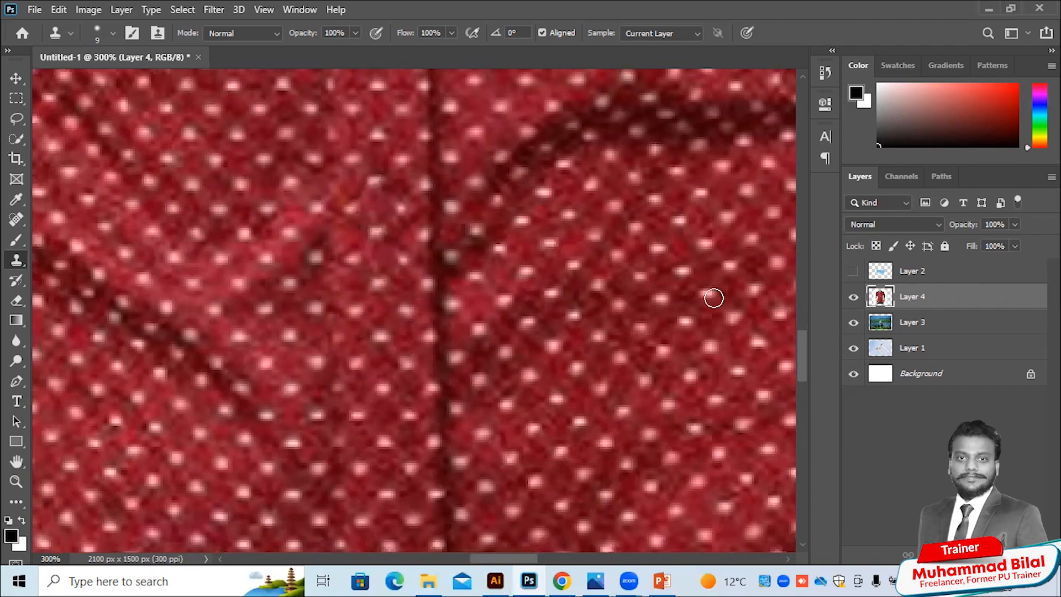
- Sample the shirt's lowest button and clone a copy of it onto the placket a short distance above
mouse_move(803, 350)
mouse_down()
mouse_move(810, 388)
mouse_move(809, 376)
mouse_up()
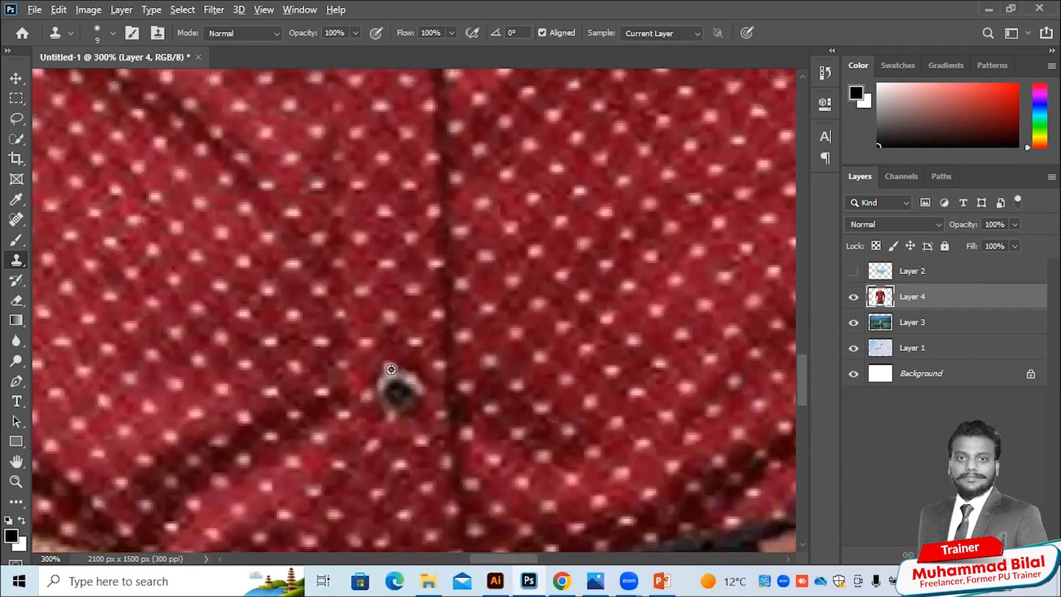
alt+click(391, 369)
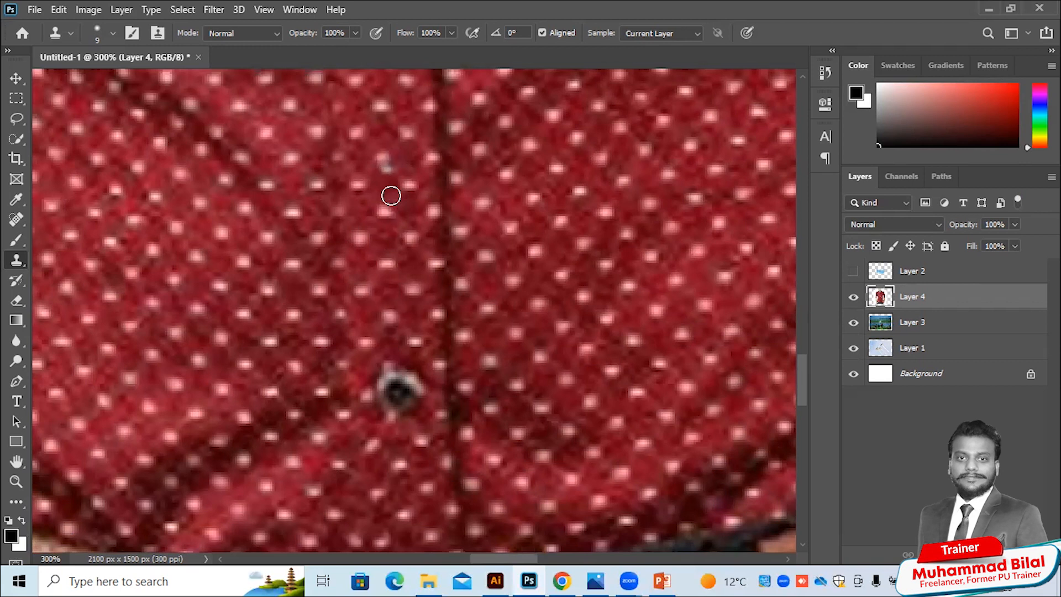
mouse_move(391, 194)
mouse_down()
mouse_move(379, 189)
mouse_move(411, 200)
mouse_move(389, 189)
mouse_move(392, 208)
mouse_move(413, 197)
mouse_move(389, 208)
mouse_move(418, 195)
mouse_move(374, 215)
mouse_move(384, 222)
mouse_up()
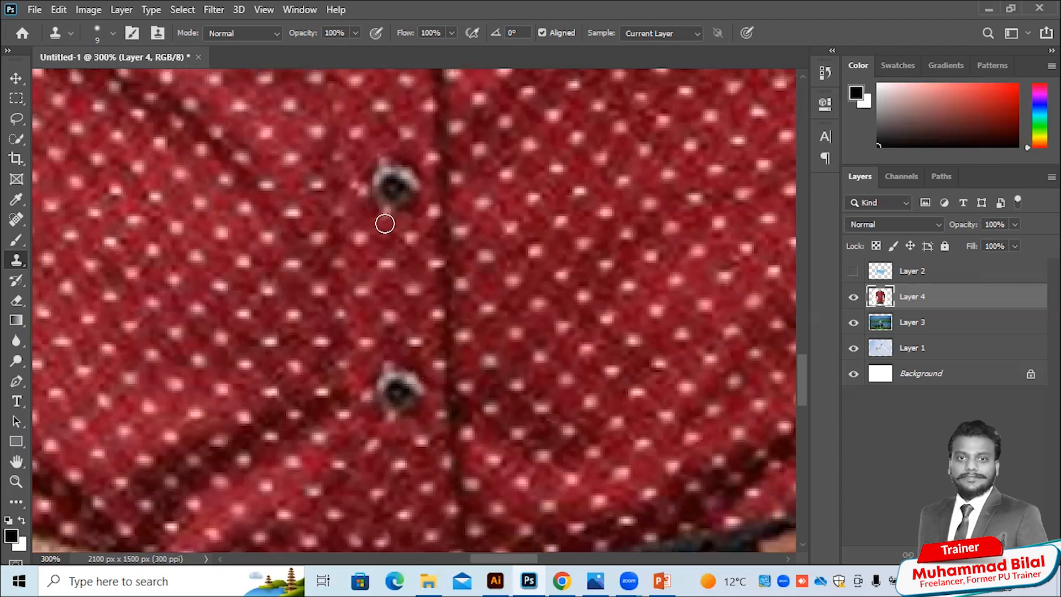
key(ctrl+0)
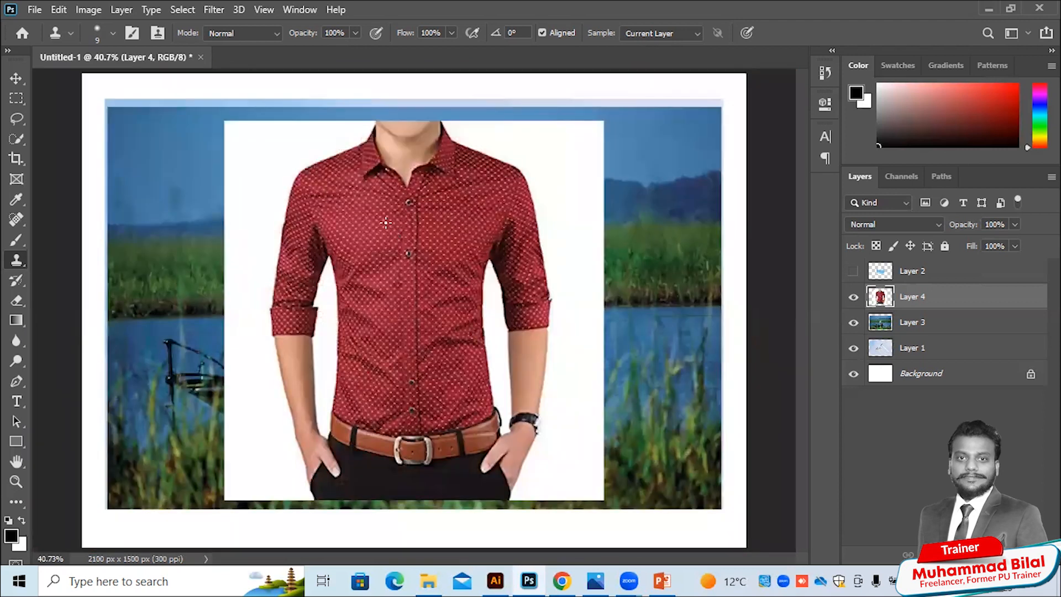